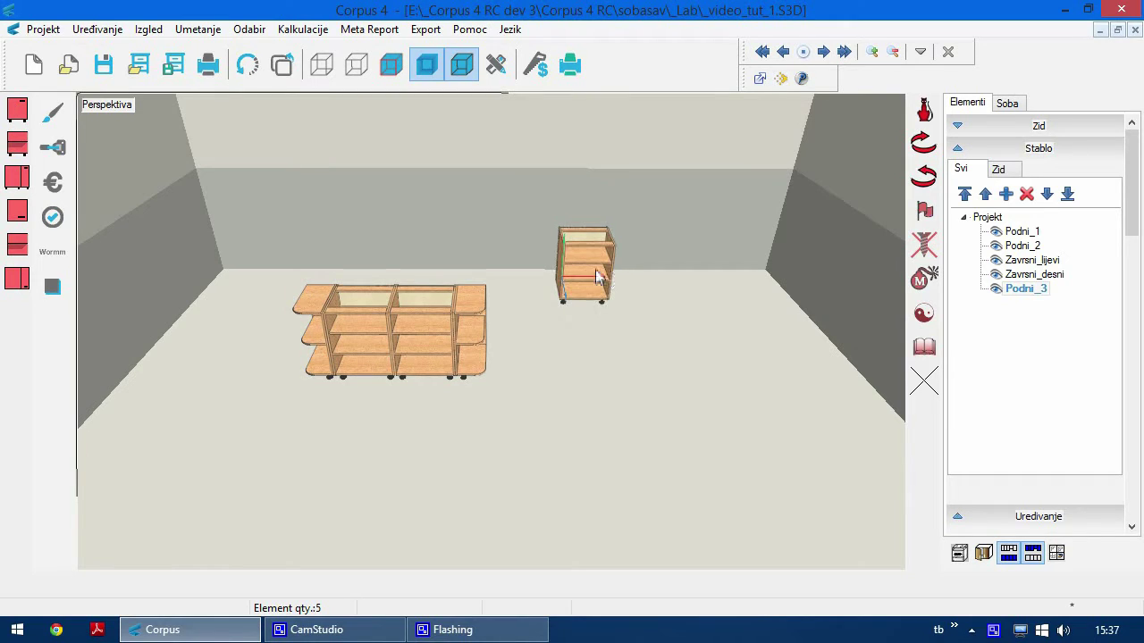
- Move cabinet Podni_3 forward into the middle of the room, and reposition the joined shelving row as one group
{"action": "left_click_drag", "start_coordinate": [608, 273], "coordinate": [628, 394]}
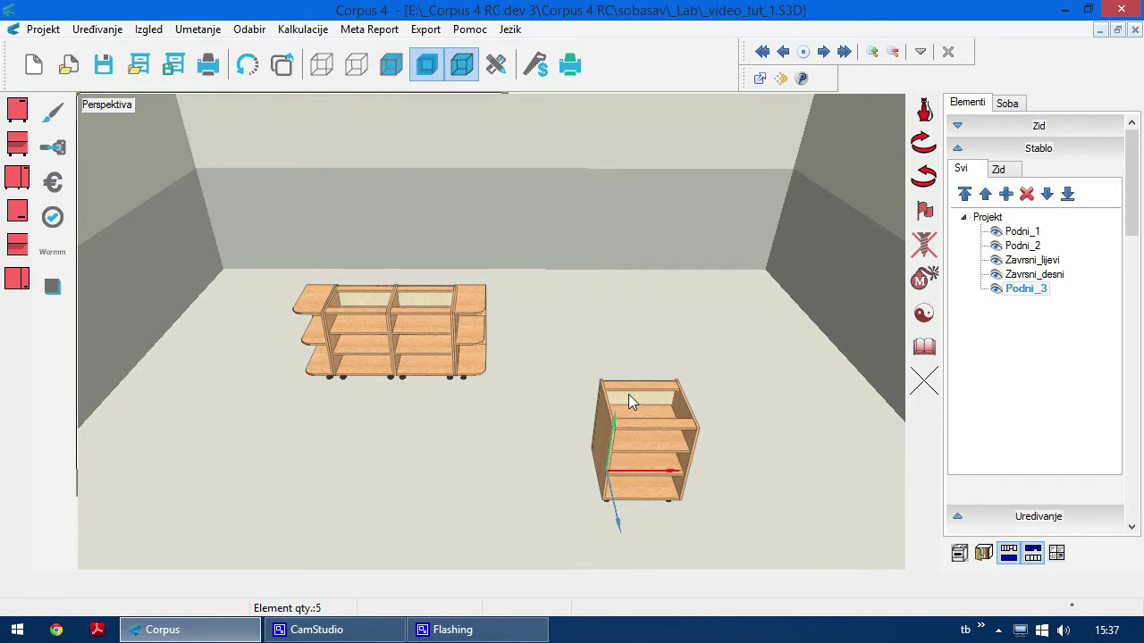
{"action": "left_click", "coordinate": [479, 338]}
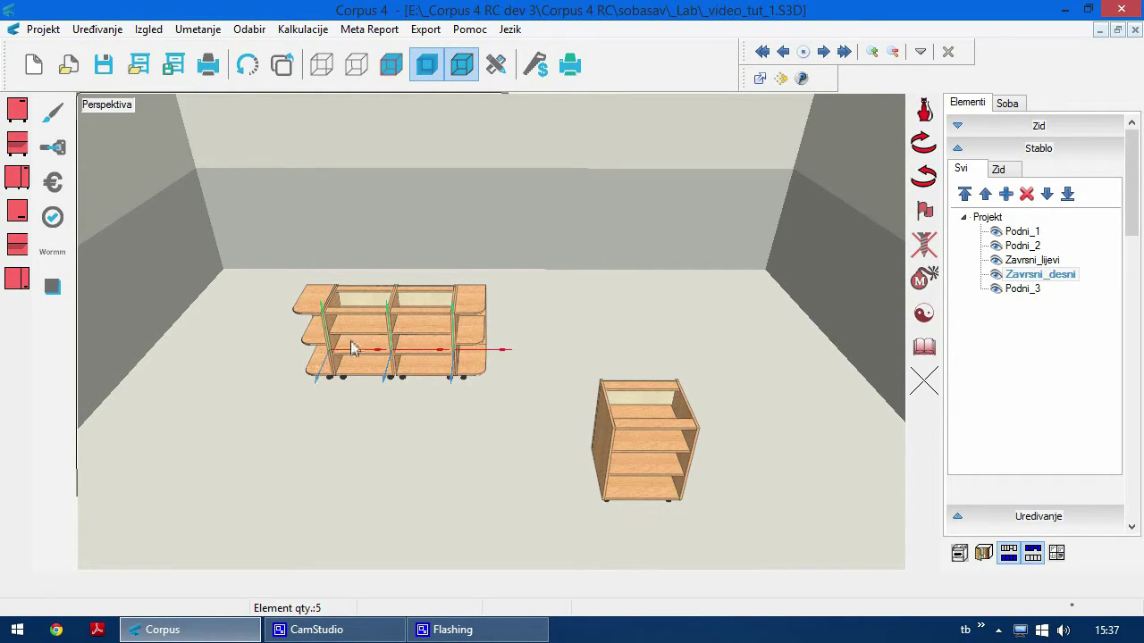
{"action": "left_click_drag", "start_coordinate": [322, 344], "coordinate": [758, 381]}
{"action": "key", "text": "space"}
{"action": "left_click_drag", "start_coordinate": [779, 328], "coordinate": [420, 348]}
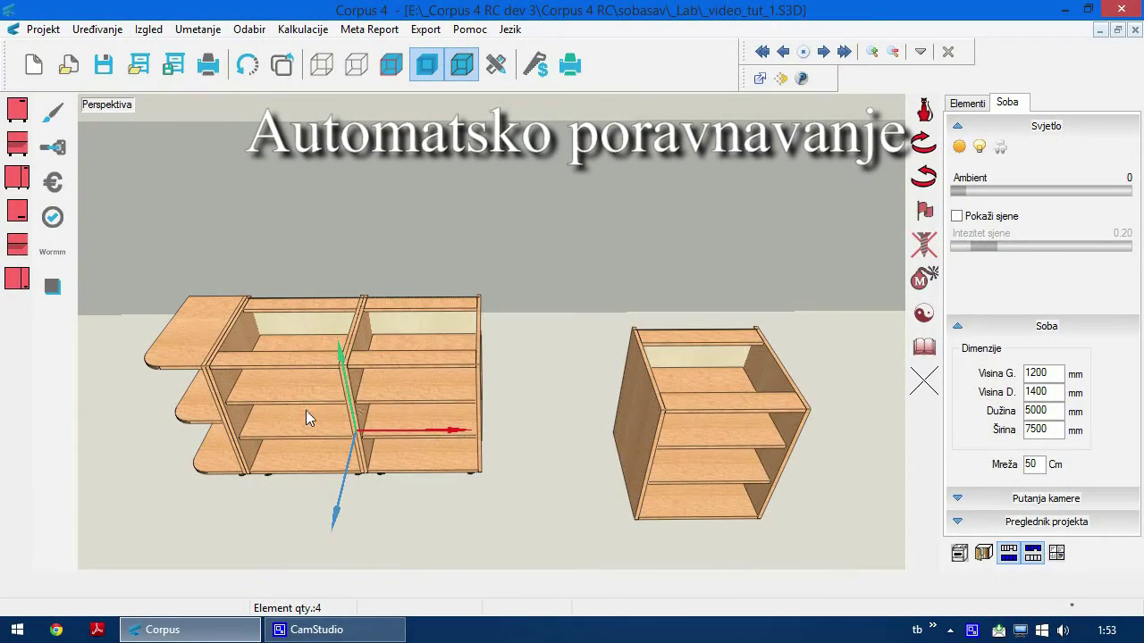
- Move the joined cabinets together with their end shelf back toward the wall, and align the separate cabinet against the row's open end
{"action": "left_click", "coordinate": [182, 331]}
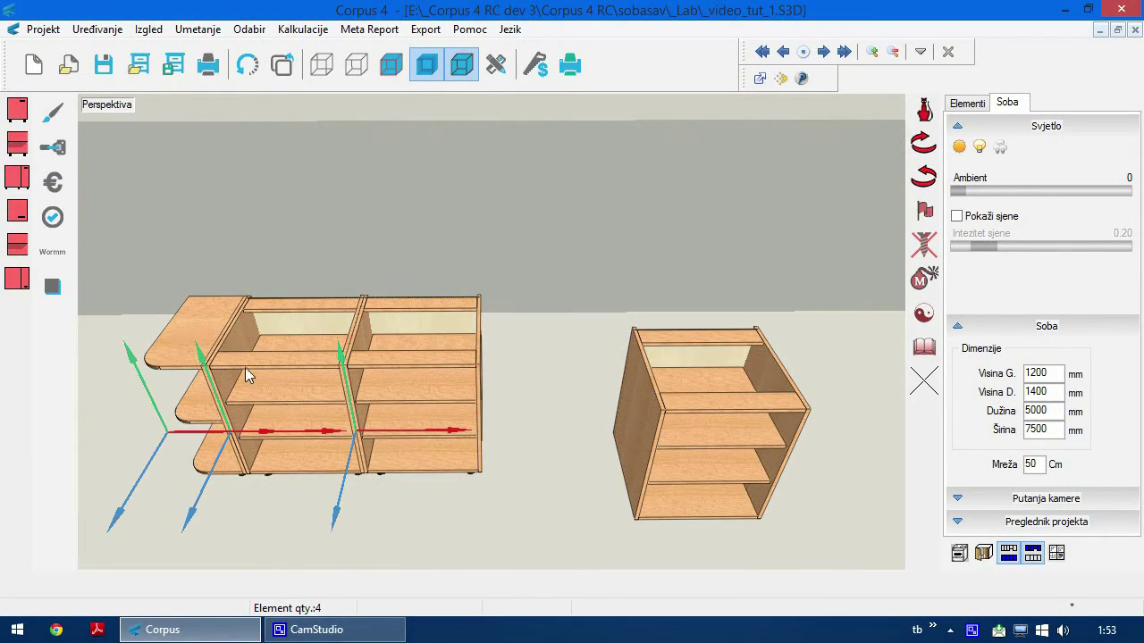
{"action": "left_click_drag", "start_coordinate": [298, 390], "coordinate": [321, 291]}
{"action": "left_click", "coordinate": [406, 420]}
{"action": "left_click", "coordinate": [696, 430]}
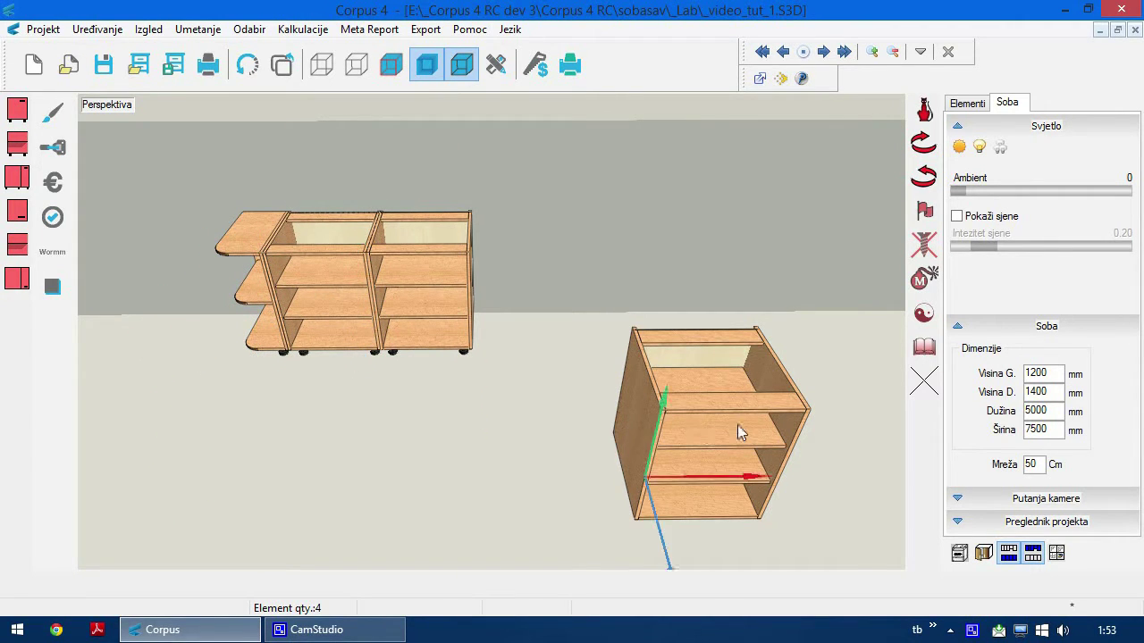
{"action": "left_click_drag", "start_coordinate": [728, 423], "coordinate": [495, 260]}
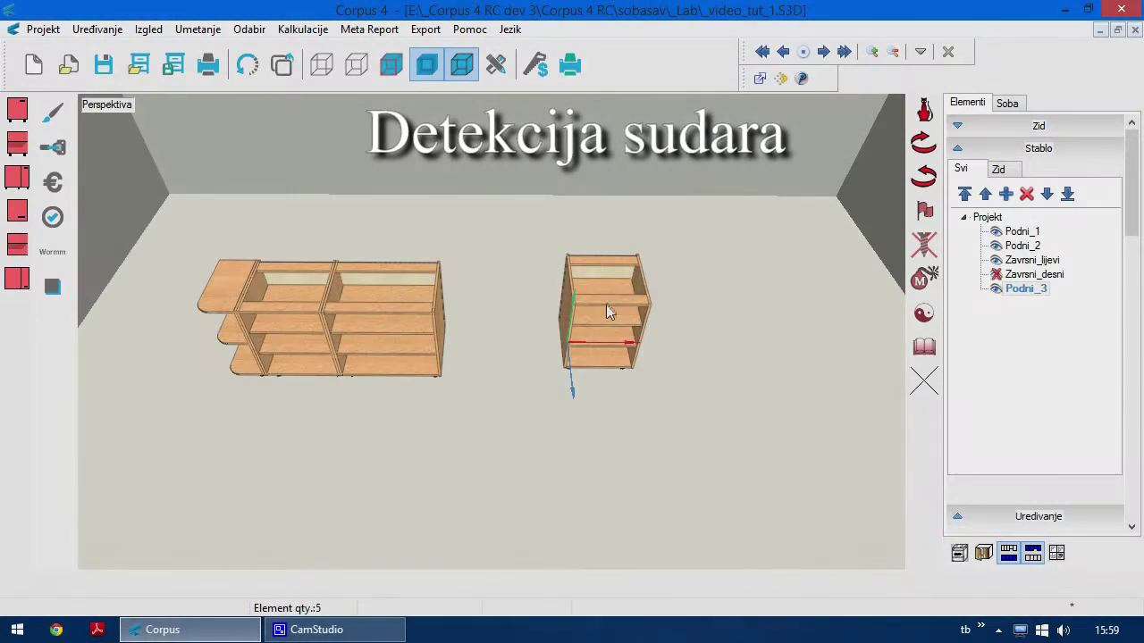
- Move the separate cabinet Podni_3 up against the cabinet row to test collision detection
{"action": "left_click_drag", "start_coordinate": [606, 308], "coordinate": [422, 225]}
{"action": "left_click_drag", "start_coordinate": [388, 350], "coordinate": [388, 277]}
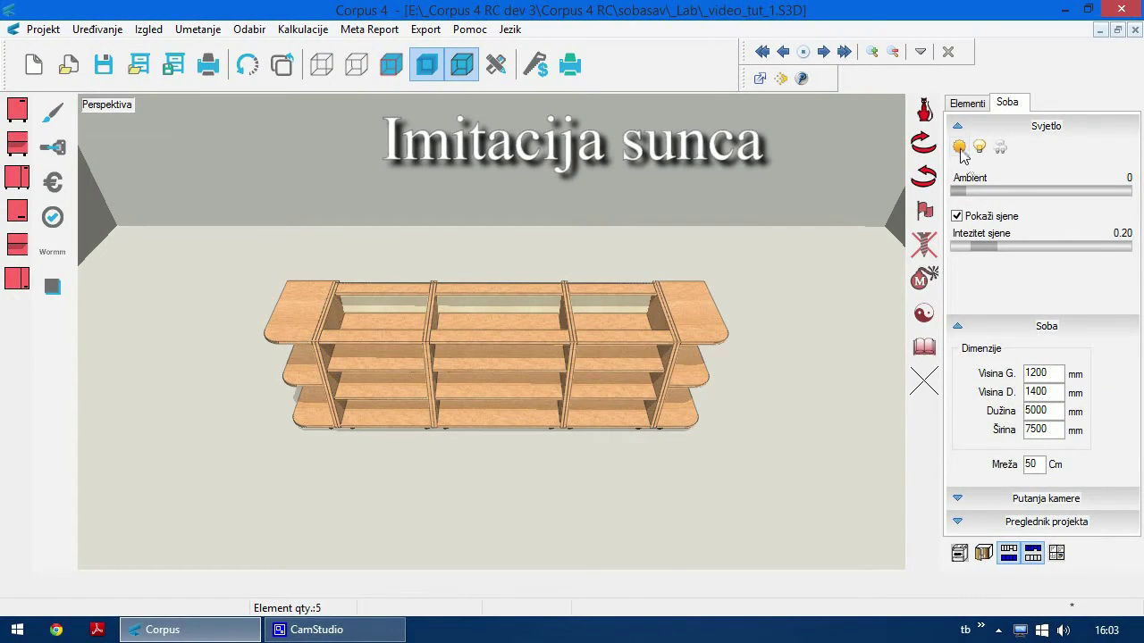
- Open the sun light settings and increase the C value to shift the sun's direction
{"action": "left_click", "coordinate": [960, 148]}
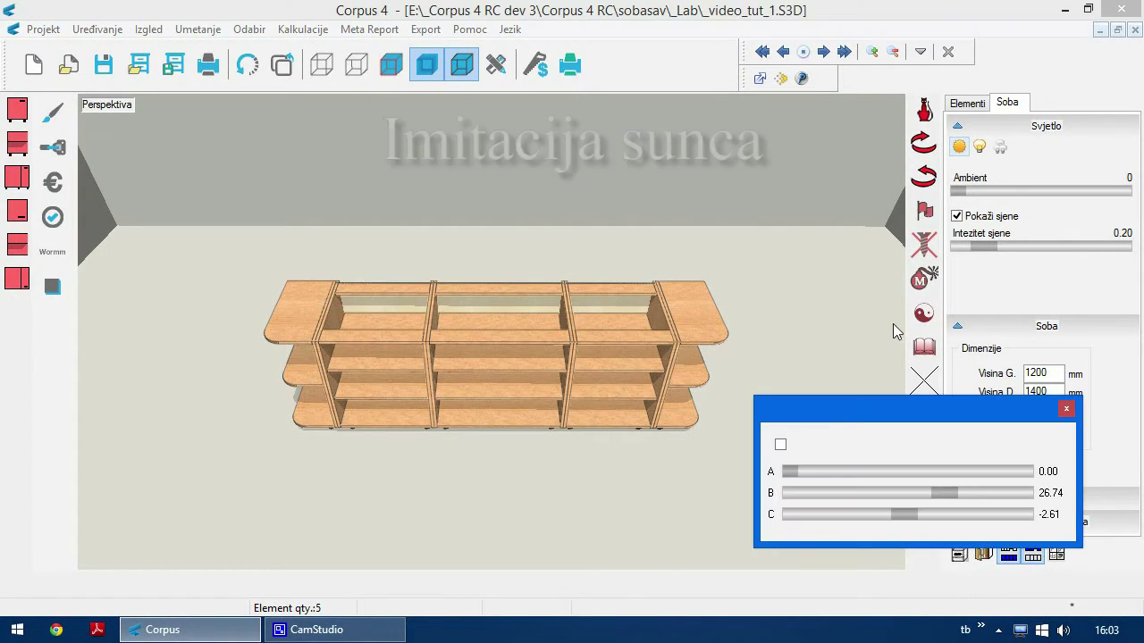
{"action": "left_click_drag", "start_coordinate": [905, 512], "coordinate": [938, 513]}
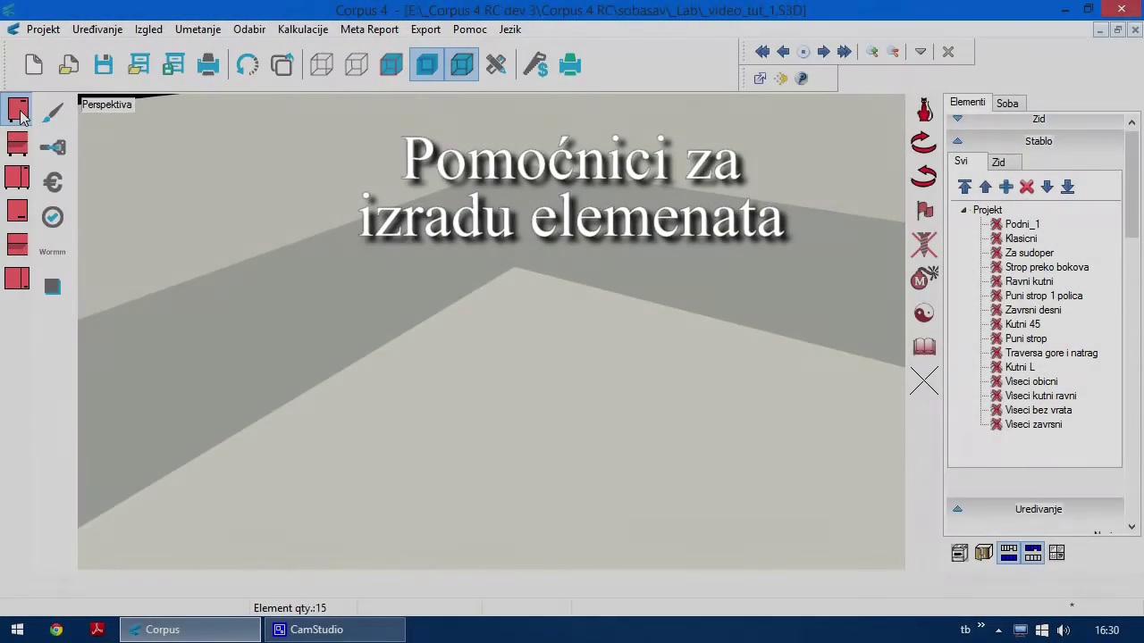
- Start the floor element wizard and choose element type Tip_101
{"action": "left_click", "coordinate": [17, 109]}
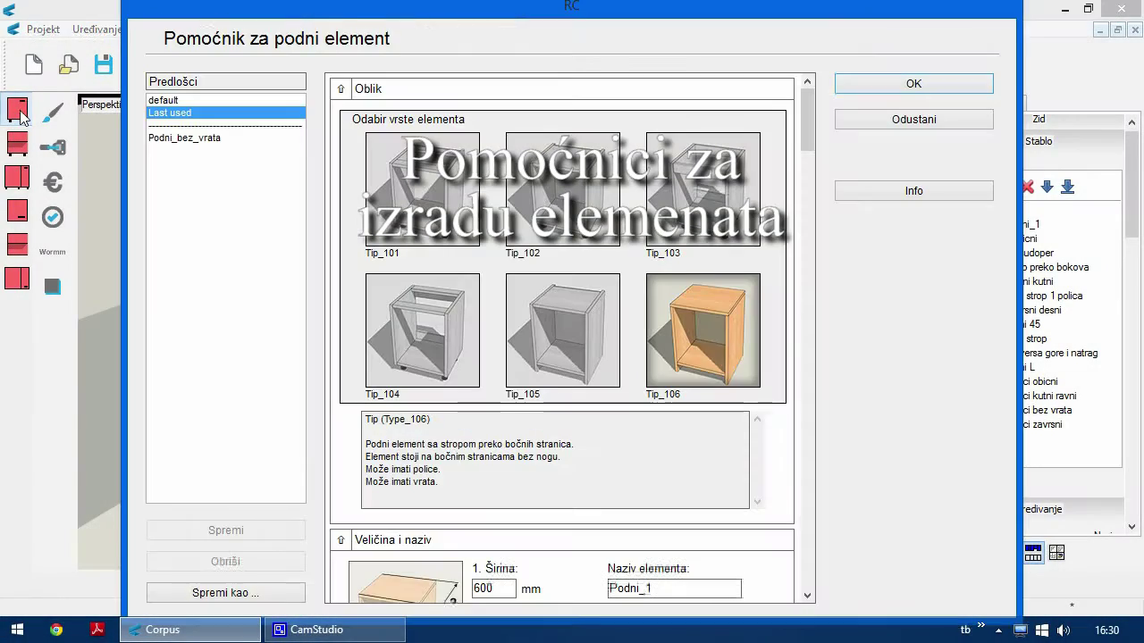
{"action": "left_click", "coordinate": [547, 321]}
{"action": "left_click", "coordinate": [430, 193]}
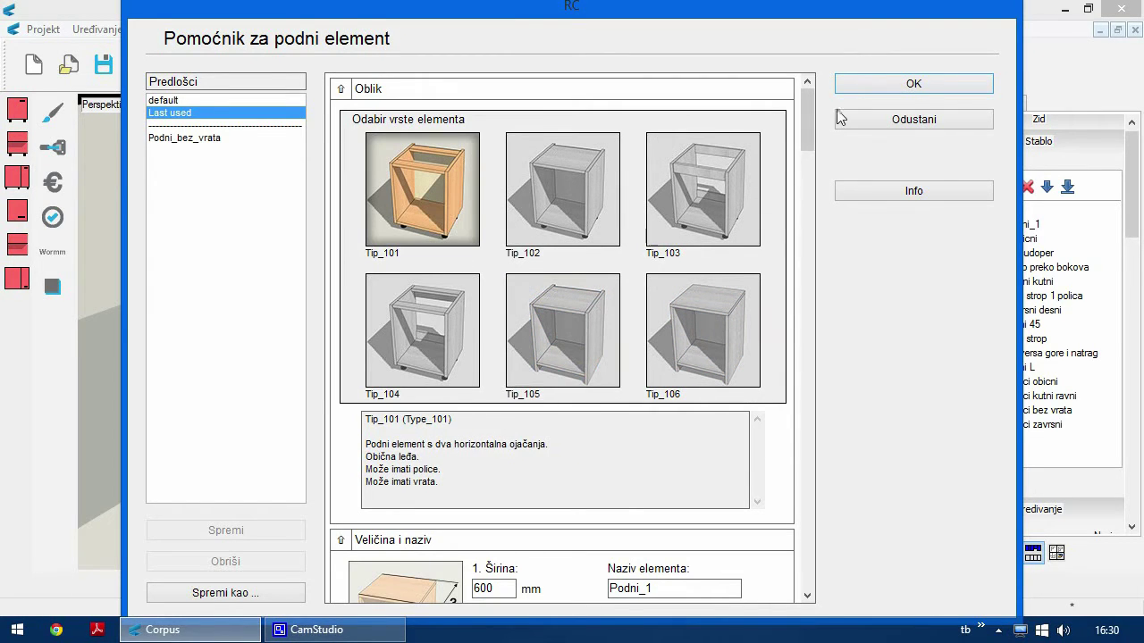
- Set the floor element's width to 700 mm and name it "Obicni podni"
{"action": "left_click_drag", "start_coordinate": [805, 114], "coordinate": [802, 157]}
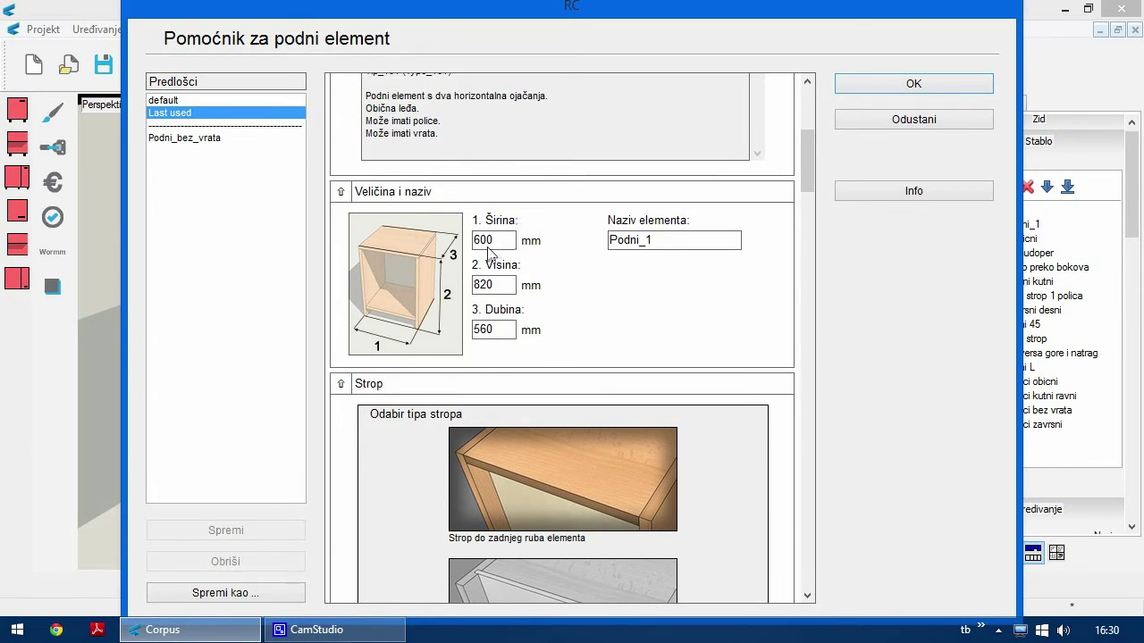
{"action": "left_click", "coordinate": [490, 243]}
{"action": "left_click_drag", "start_coordinate": [491, 243], "coordinate": [459, 243]}
{"action": "type", "text": "700"}
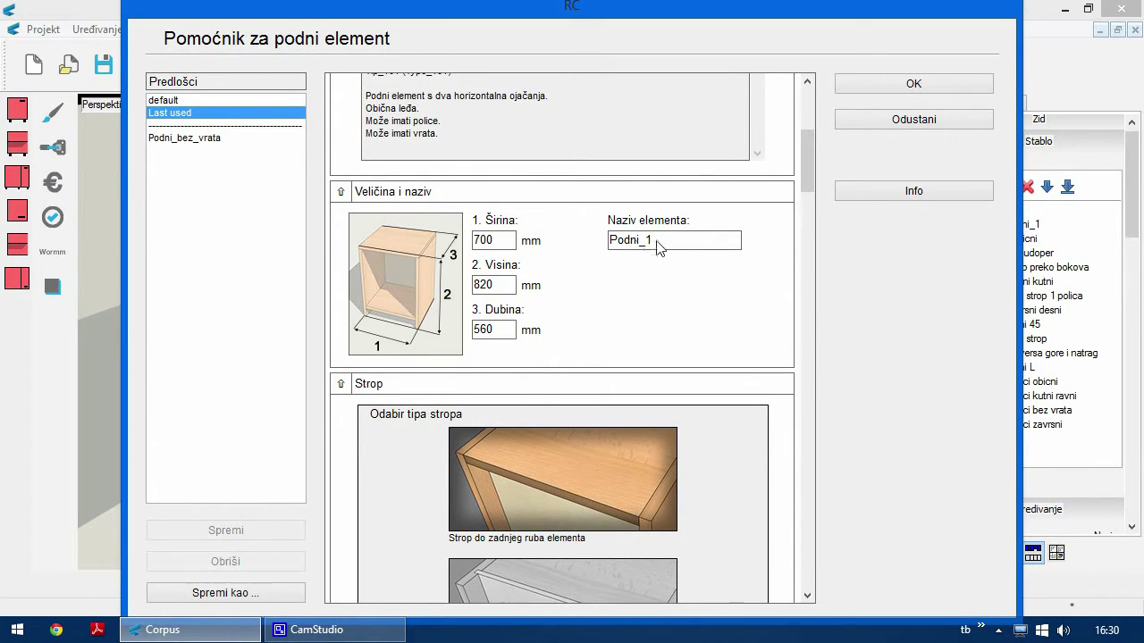
{"action": "left_click_drag", "start_coordinate": [659, 247], "coordinate": [591, 256]}
{"action": "type", "text": "O"}
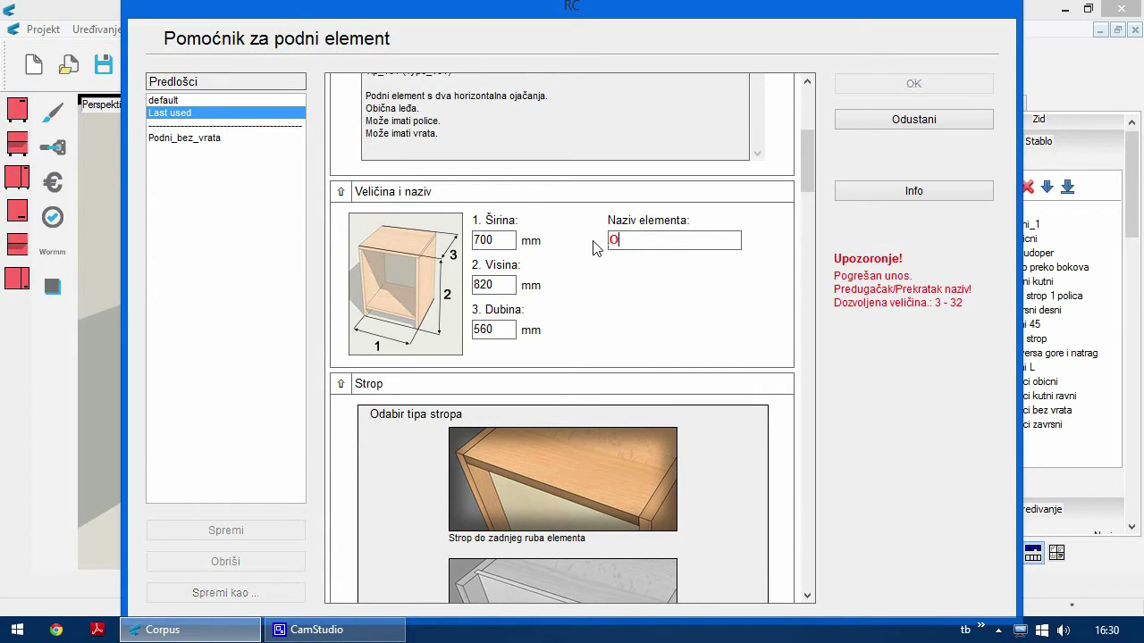
{"action": "type", "text": "bicni podni"}
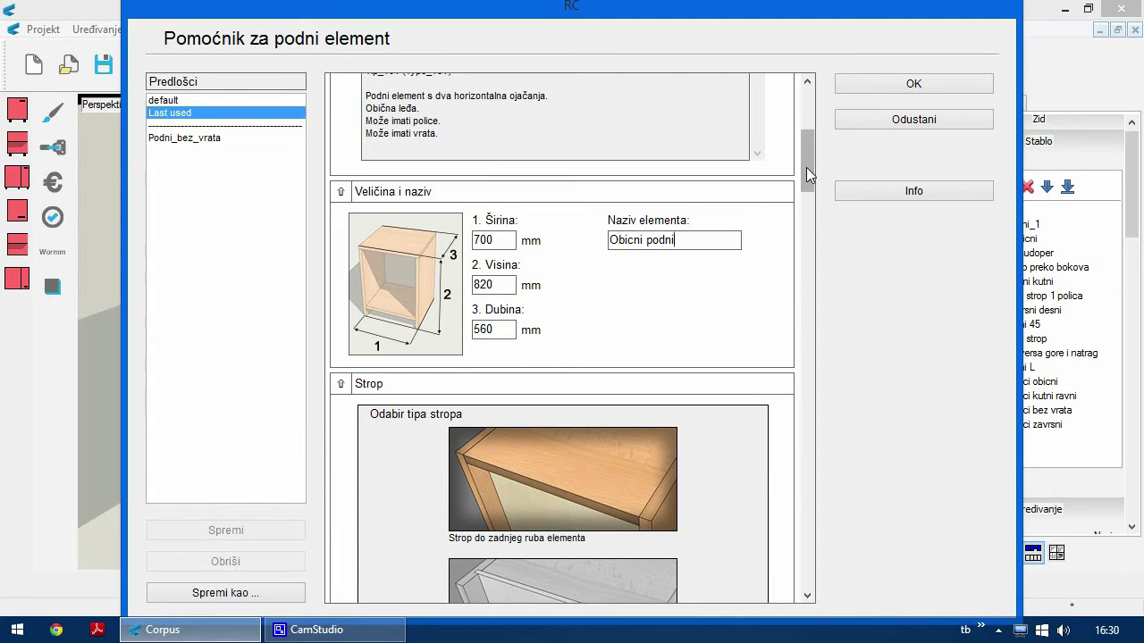
- Choose the ceiling type whose depth is determined by the back panel, and set the rear and front reinforcement widths to 100 mm
{"action": "left_click_drag", "start_coordinate": [806, 167], "coordinate": [803, 202]}
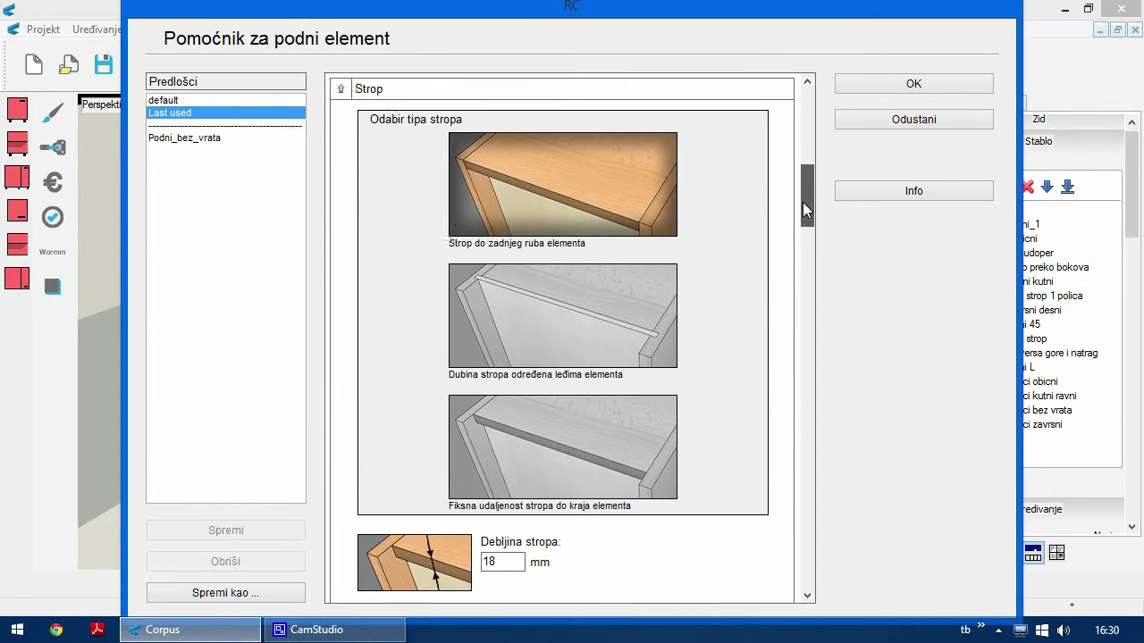
{"action": "left_click", "coordinate": [544, 332]}
{"action": "left_click_drag", "start_coordinate": [802, 197], "coordinate": [822, 244]}
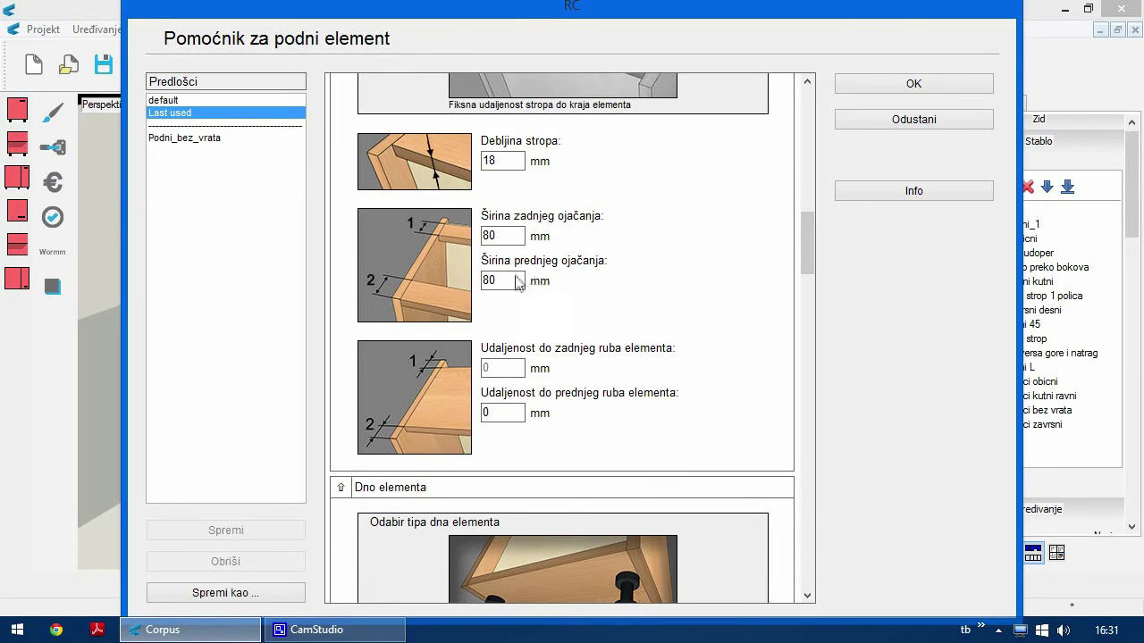
{"action": "left_click_drag", "start_coordinate": [511, 234], "coordinate": [474, 236]}
{"action": "type", "text": "100"}
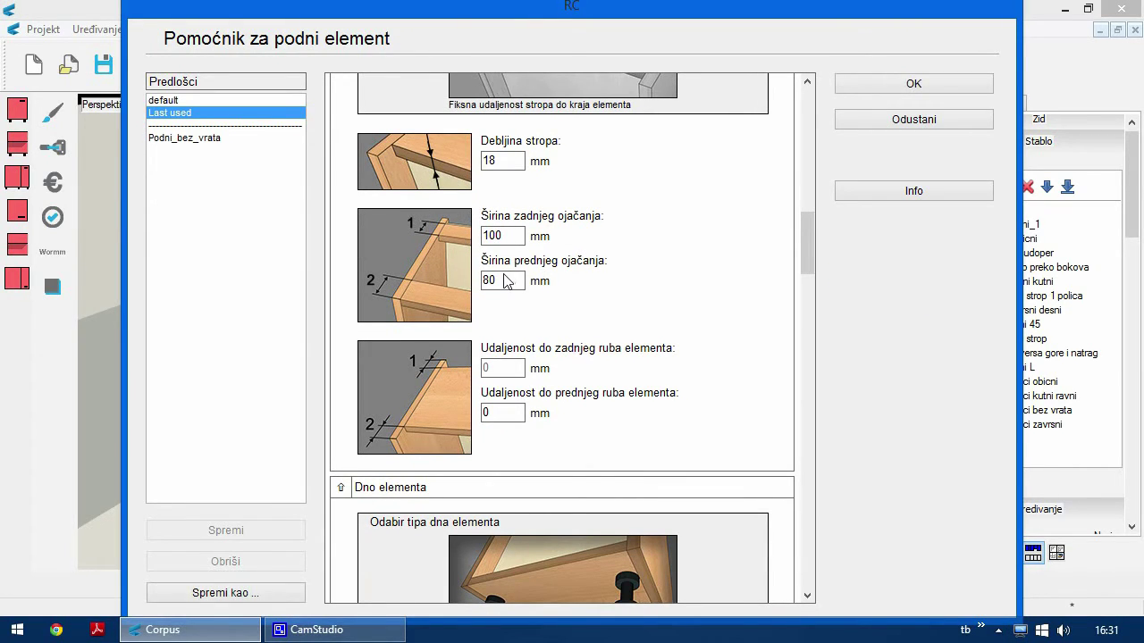
{"action": "left_click_drag", "start_coordinate": [506, 281], "coordinate": [455, 298]}
{"action": "type", "text": "100"}
- Choose the bottom type whose depth is determined by the back panel (Dubina dna određena leđima elementa)
{"action": "left_click_drag", "start_coordinate": [809, 224], "coordinate": [822, 282]}
{"action": "left_click", "coordinate": [586, 308]}
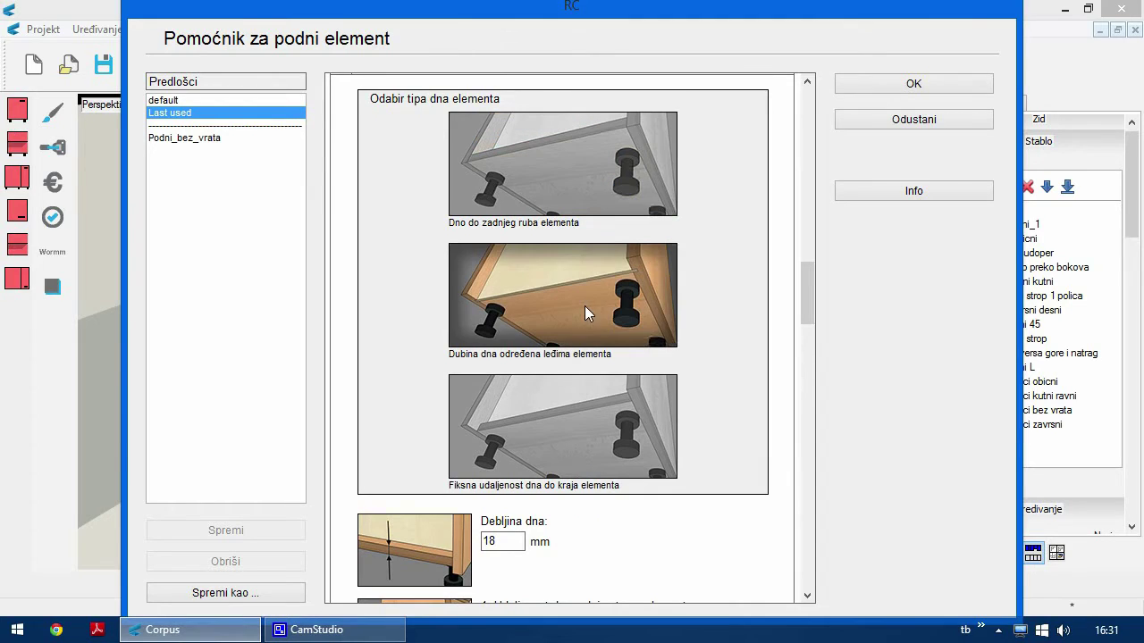
- Set the back panel's distance to the element's edge to 15 mm and its groove depth in the sides to 8 mm
{"action": "left_click_drag", "start_coordinate": [812, 281], "coordinate": [835, 367]}
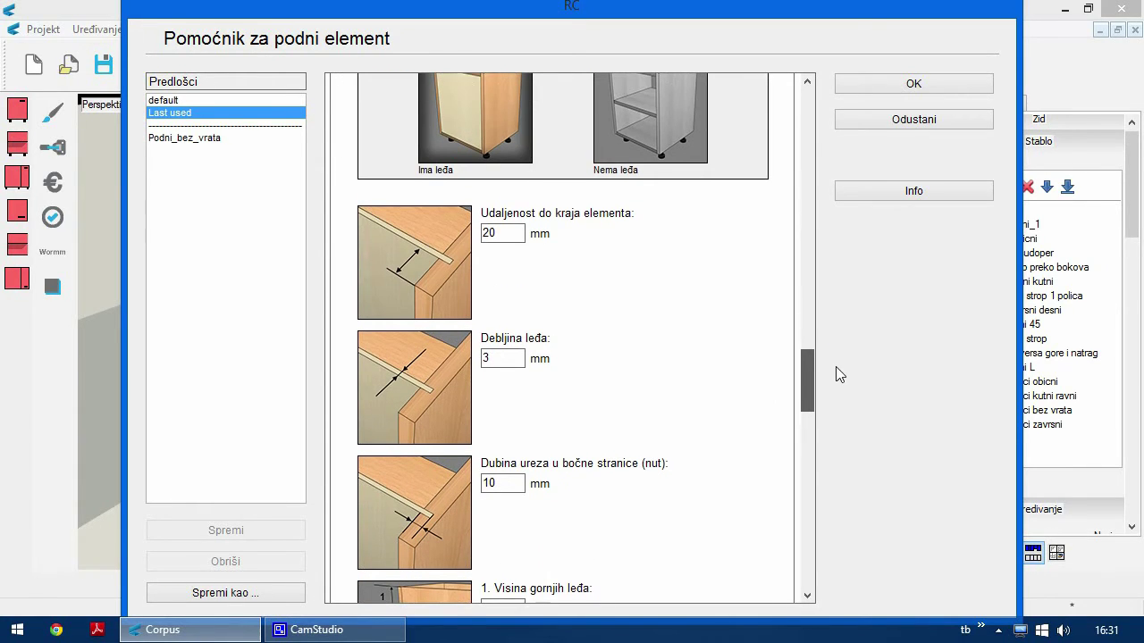
{"action": "left_click", "coordinate": [496, 241]}
{"action": "left_click_drag", "start_coordinate": [495, 242], "coordinate": [473, 245]}
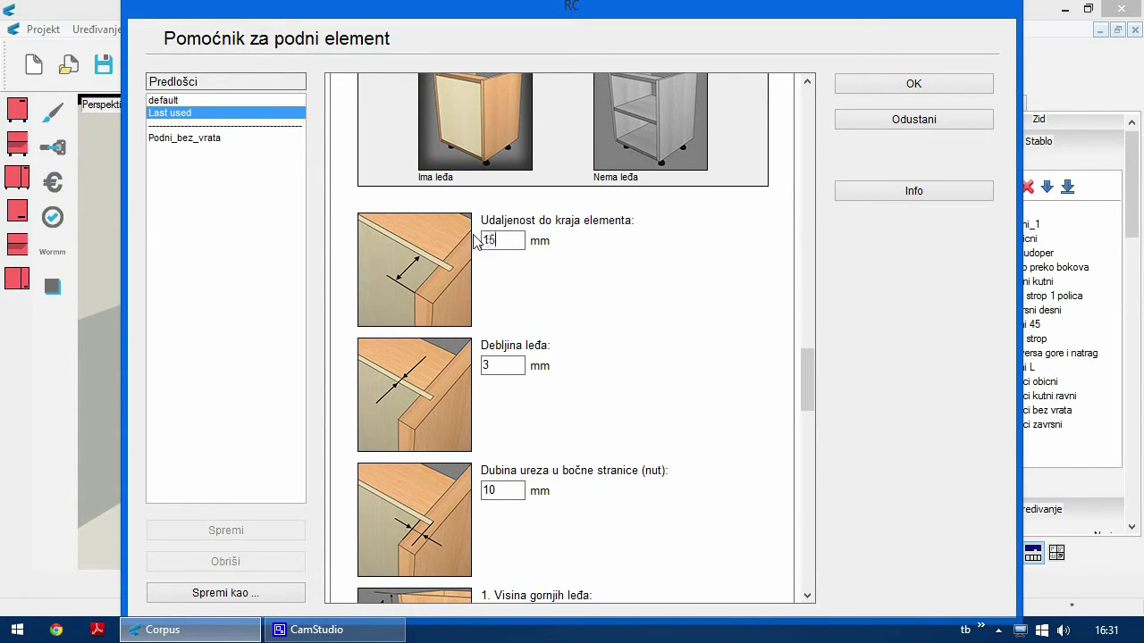
{"action": "left_click_drag", "start_coordinate": [808, 368], "coordinate": [811, 393]}
{"action": "left_click_drag", "start_coordinate": [516, 282], "coordinate": [471, 282]}
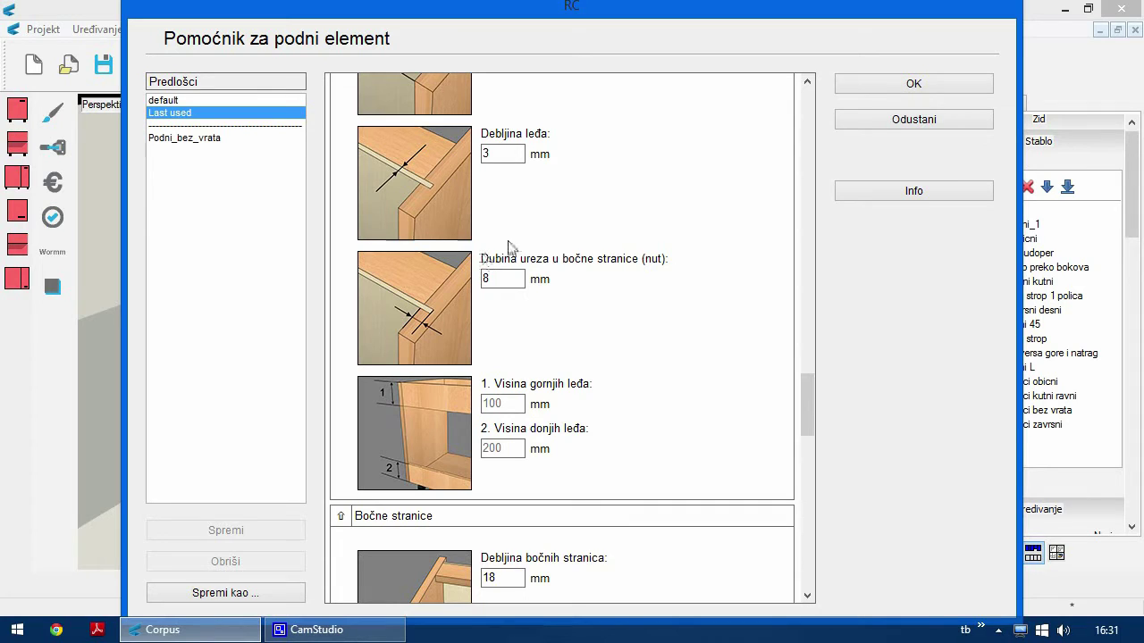
- Give the element one movable shelf (Pomična polica) set back 20 mm from the element's edge
{"action": "left_click_drag", "start_coordinate": [806, 393], "coordinate": [819, 454]}
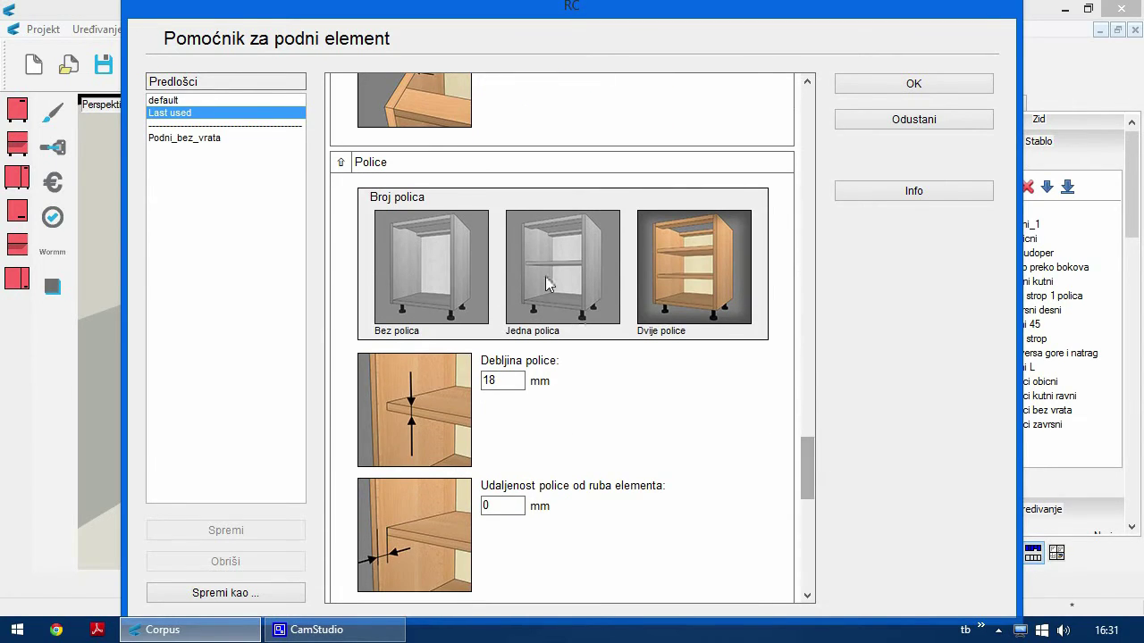
{"action": "left_click", "coordinate": [547, 274]}
{"action": "left_click_drag", "start_coordinate": [811, 444], "coordinate": [823, 479]}
{"action": "left_click_drag", "start_coordinate": [496, 280], "coordinate": [477, 276]}
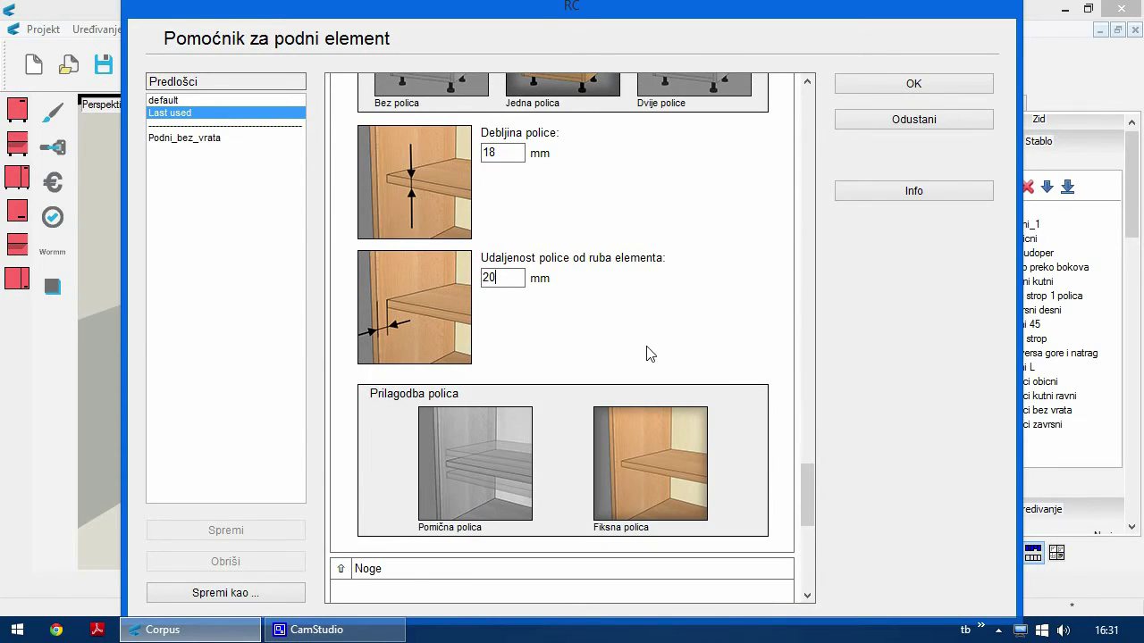
{"action": "left_click_drag", "start_coordinate": [806, 484], "coordinate": [807, 504]}
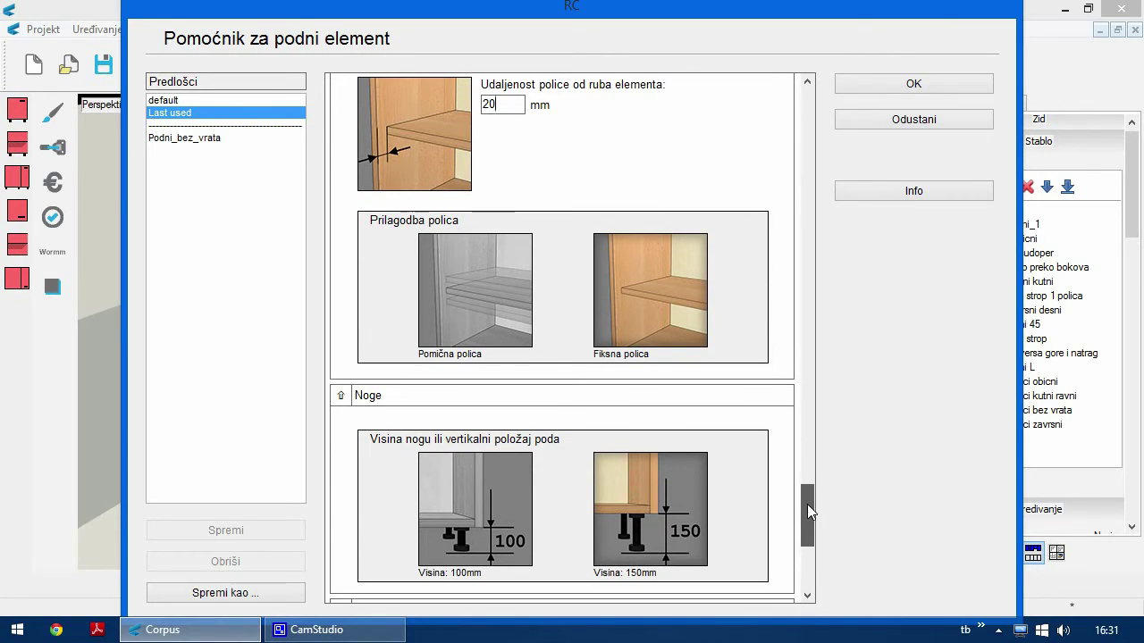
{"action": "left_click", "coordinate": [480, 285]}
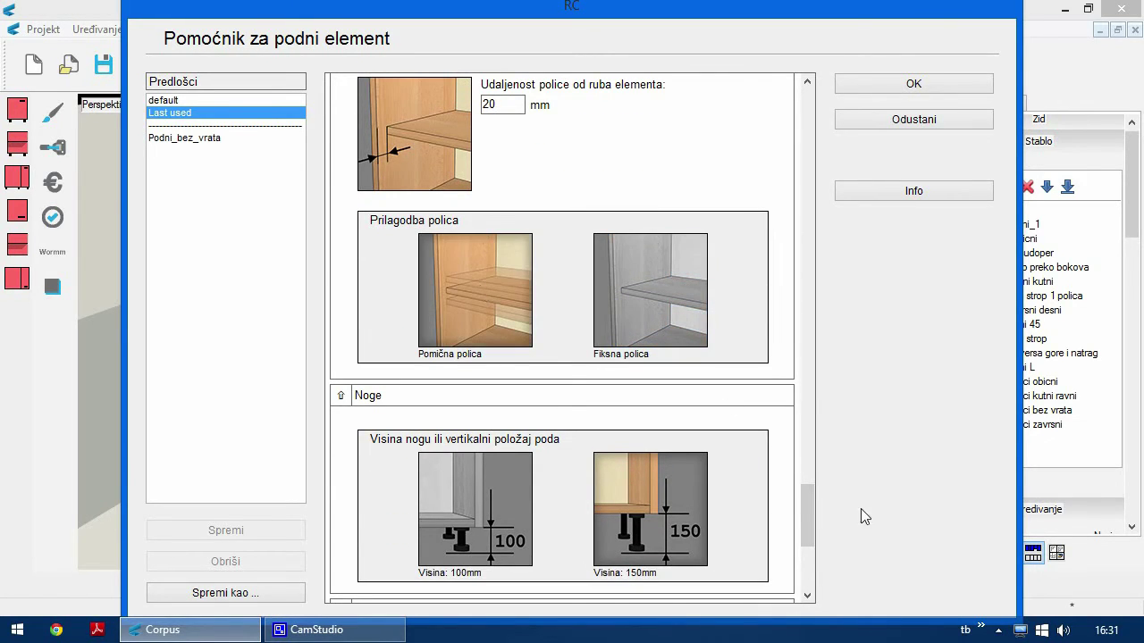
- Set the leg height to 100 mm and fit the element with a left door (Lijeva vrata)
{"action": "left_click_drag", "start_coordinate": [806, 496], "coordinate": [821, 535]}
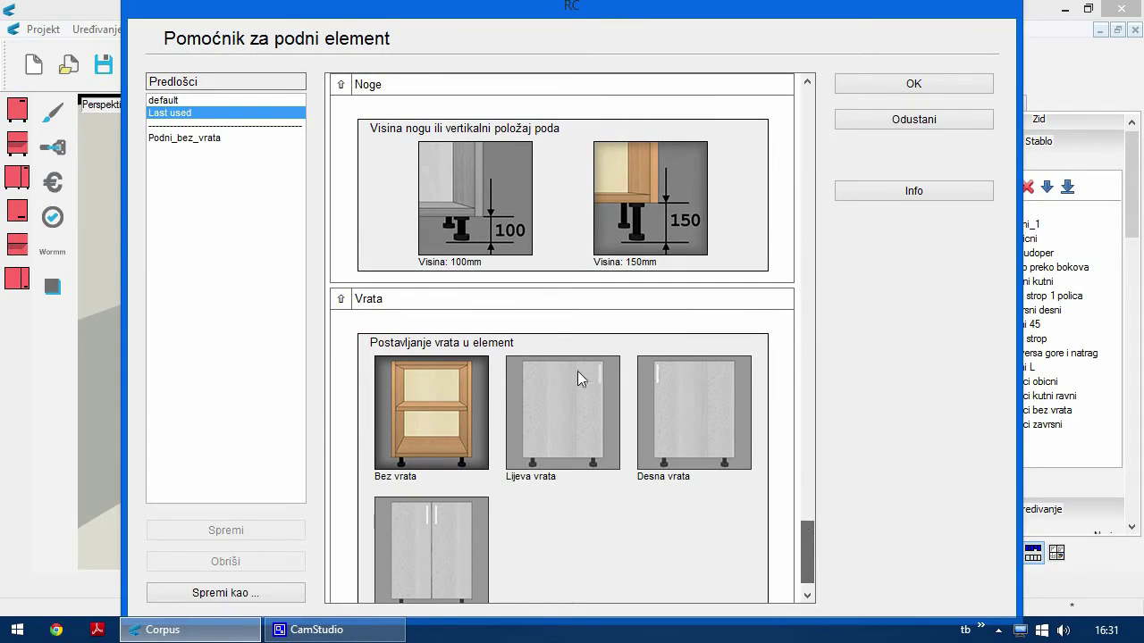
{"action": "left_click", "coordinate": [448, 208]}
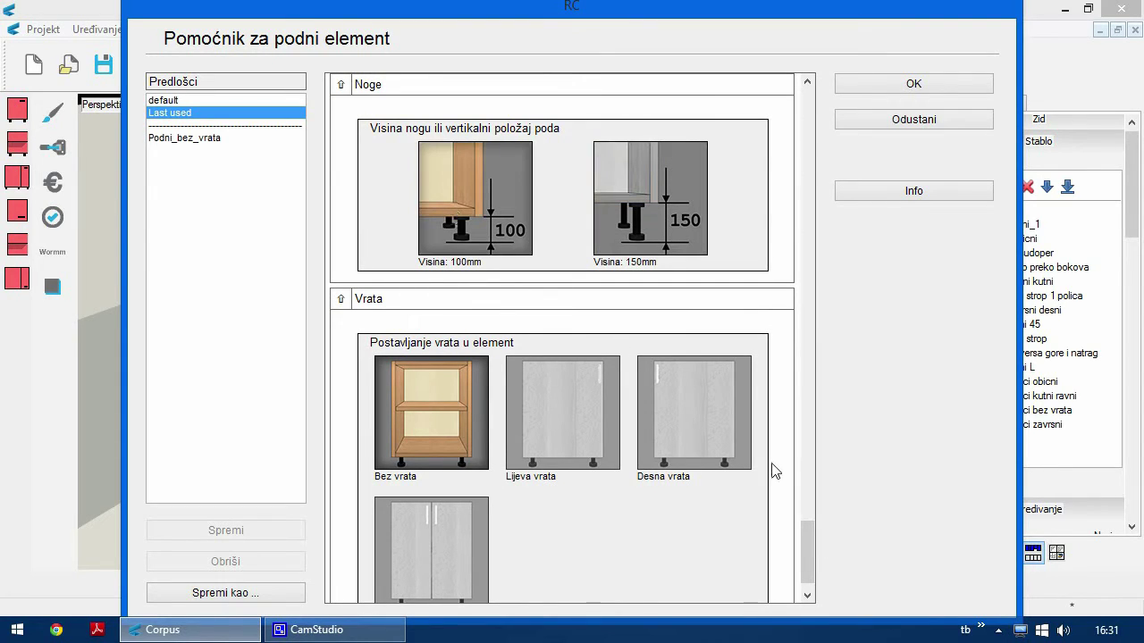
{"action": "left_click_drag", "start_coordinate": [807, 529], "coordinate": [810, 544]}
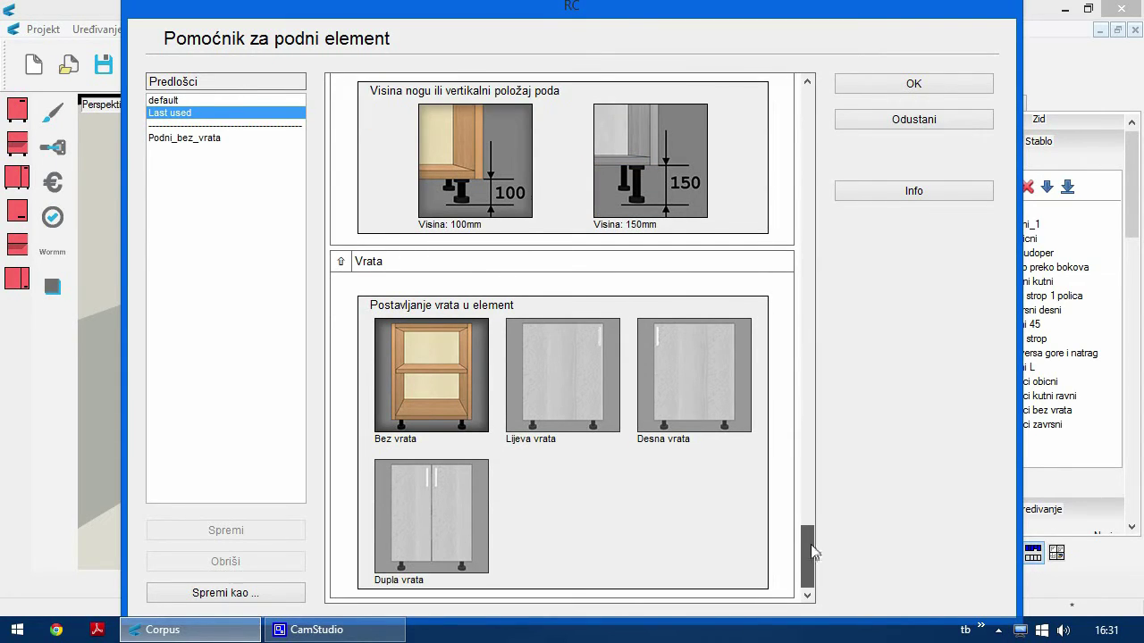
{"action": "left_click", "coordinate": [565, 369]}
- Save the wizard settings as a new preset named "Moj element"
{"action": "left_click", "coordinate": [235, 594]}
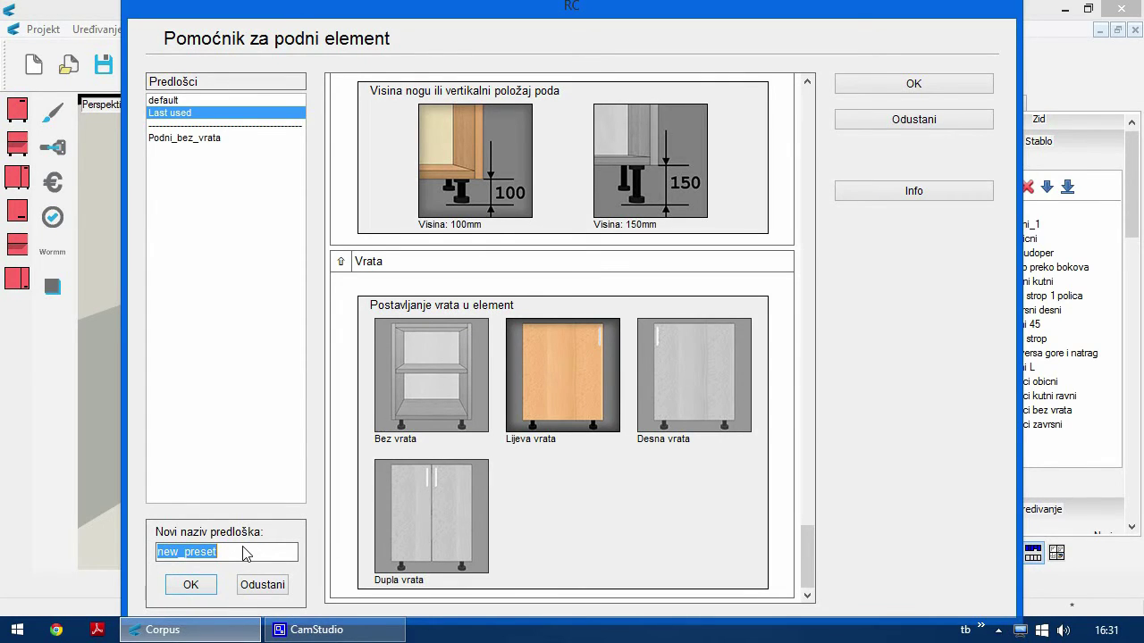
{"action": "type", "text": "Moj element"}
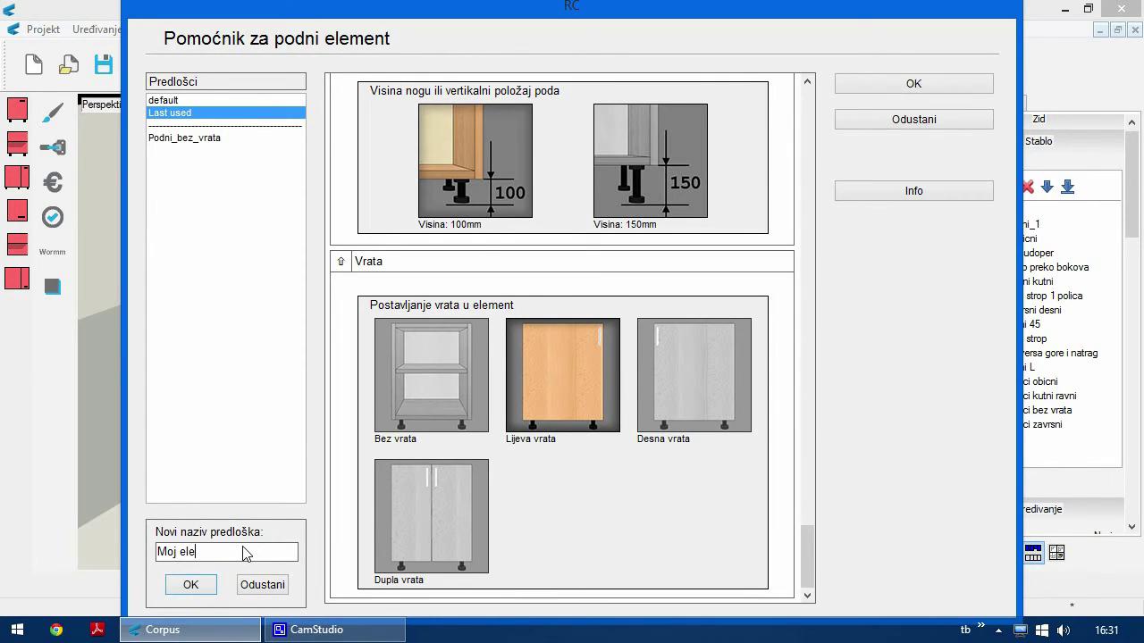
{"action": "left_click", "coordinate": [191, 585]}
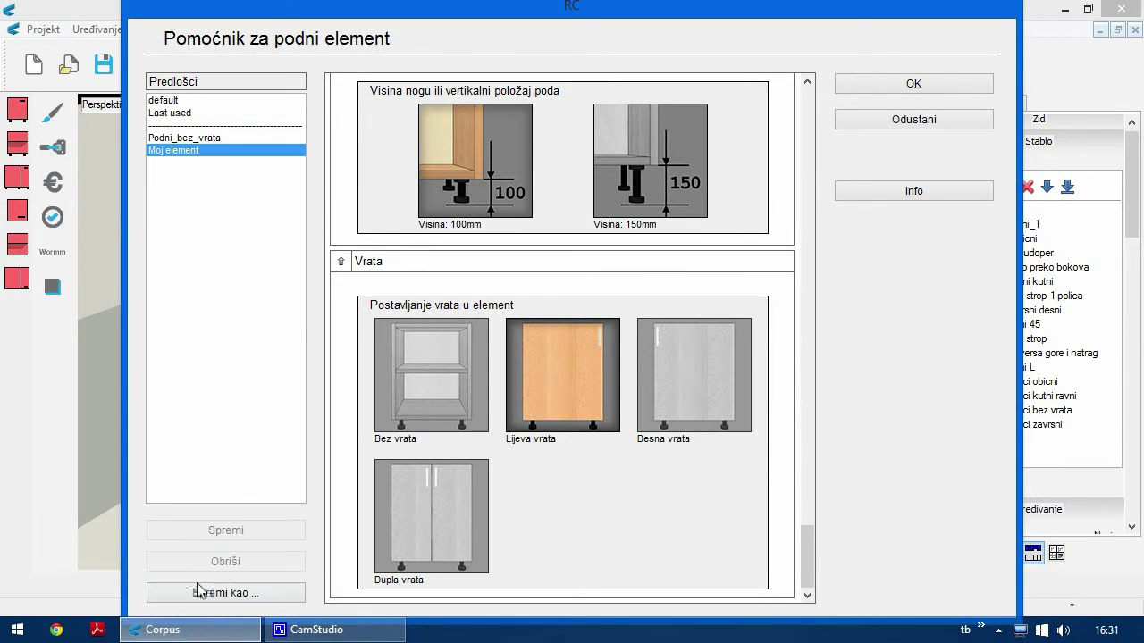
- Create the configured floor element and move it toward the middle of the floor
{"action": "left_click", "coordinate": [926, 83]}
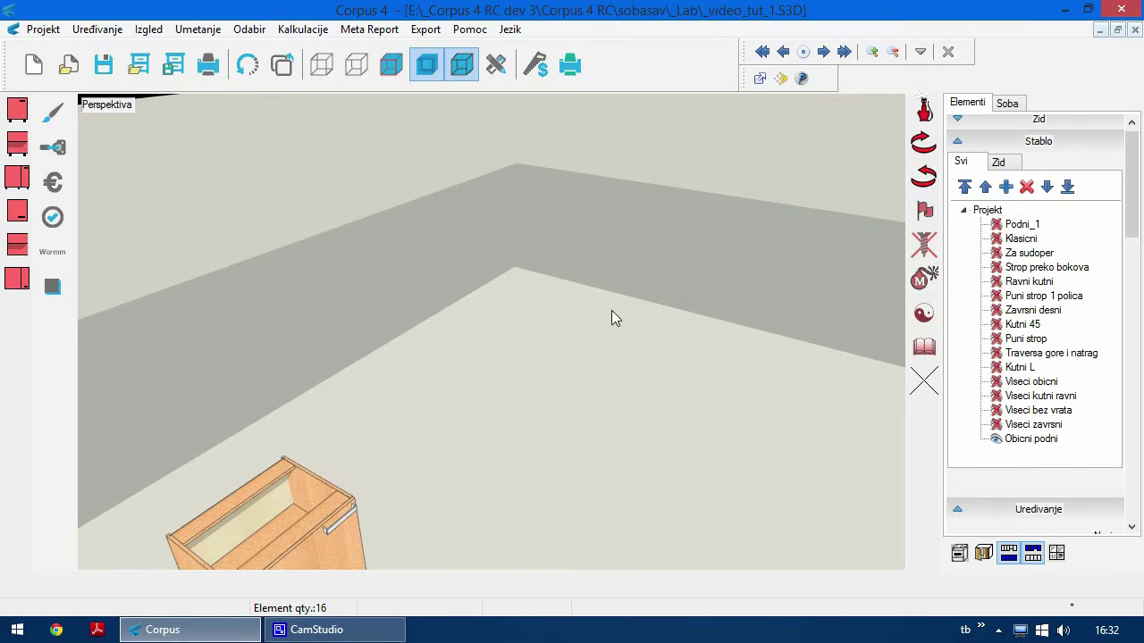
{"action": "left_click_drag", "start_coordinate": [300, 541], "coordinate": [528, 467]}
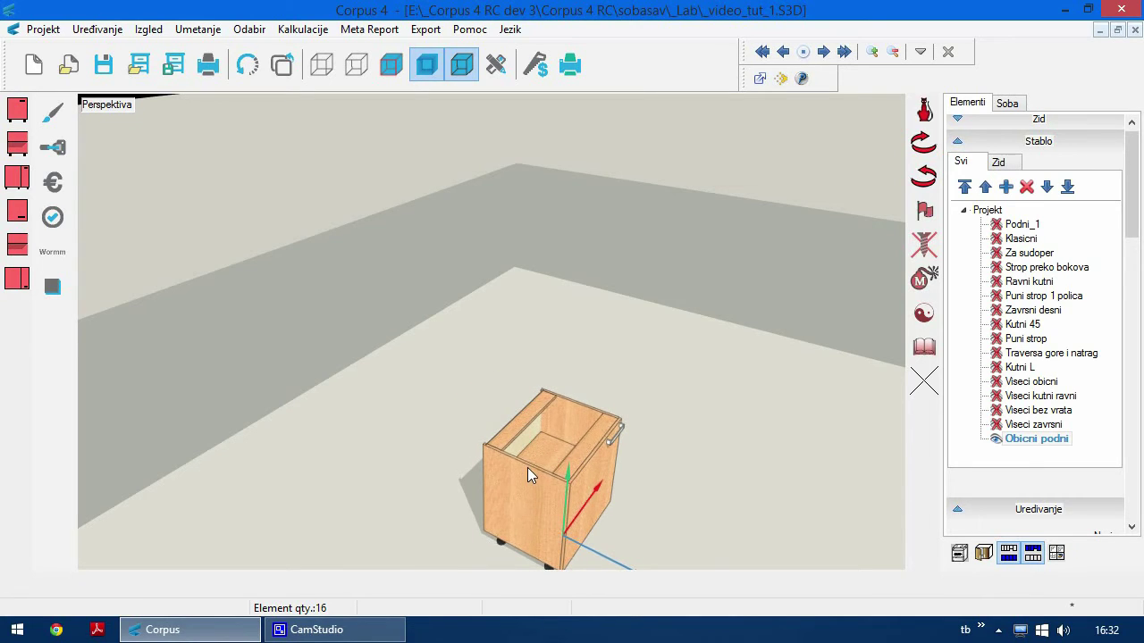
- Unhide the floor cabinets in the project tree one by one, from Podni_1 through Kutni L
{"action": "left_click", "coordinate": [999, 229]}
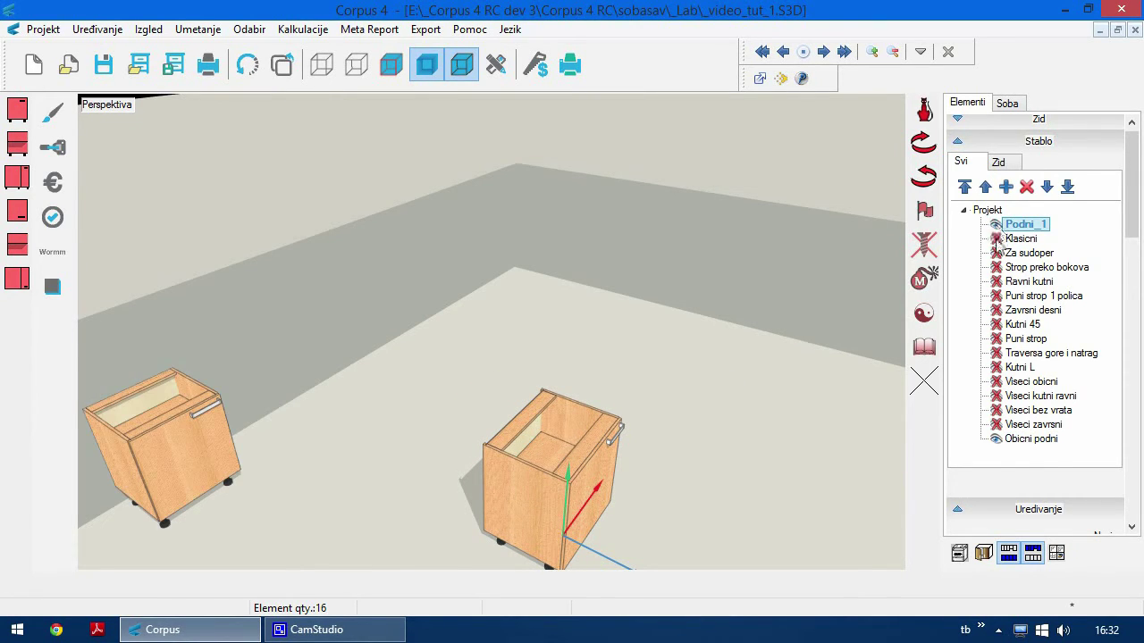
{"action": "left_click", "coordinate": [998, 241]}
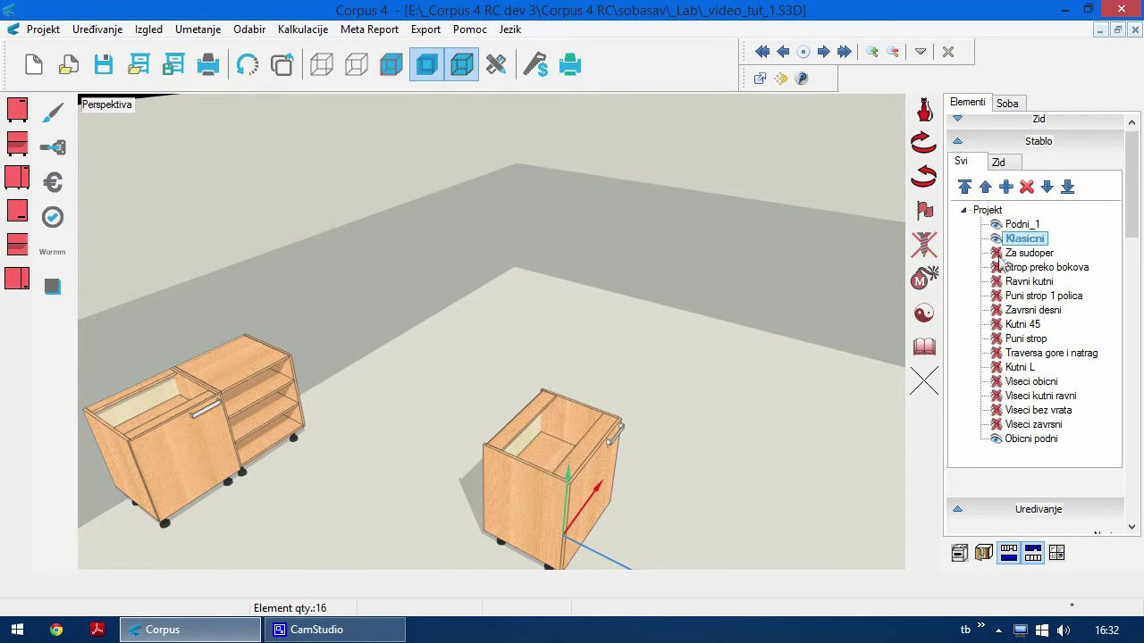
{"action": "left_click", "coordinate": [1000, 255]}
{"action": "left_click", "coordinate": [1001, 269]}
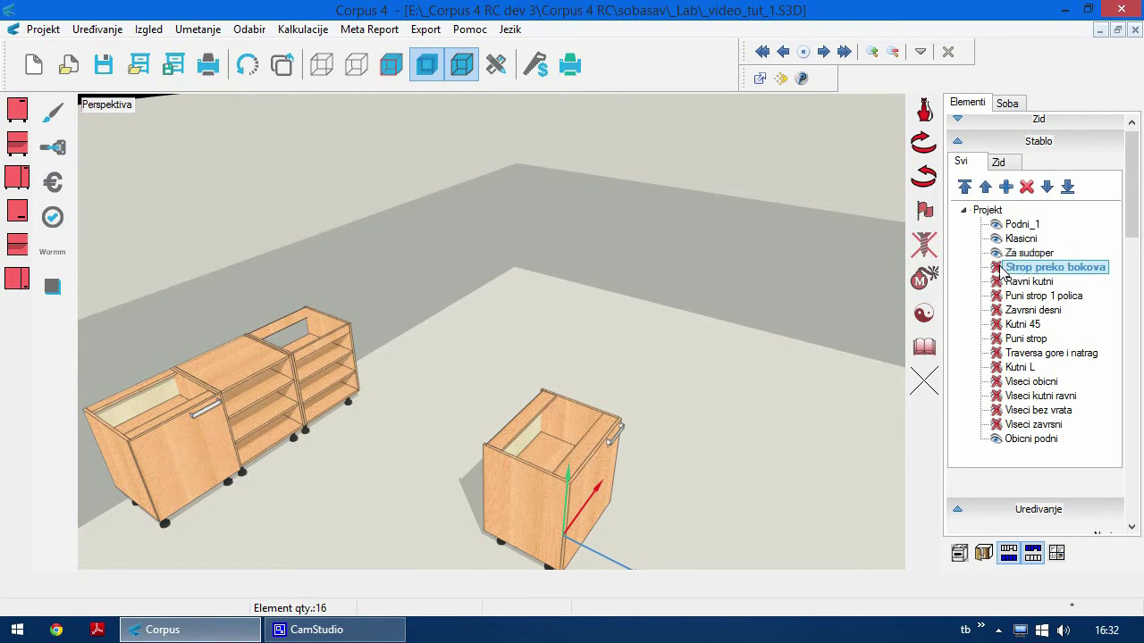
{"action": "left_click", "coordinate": [999, 283]}
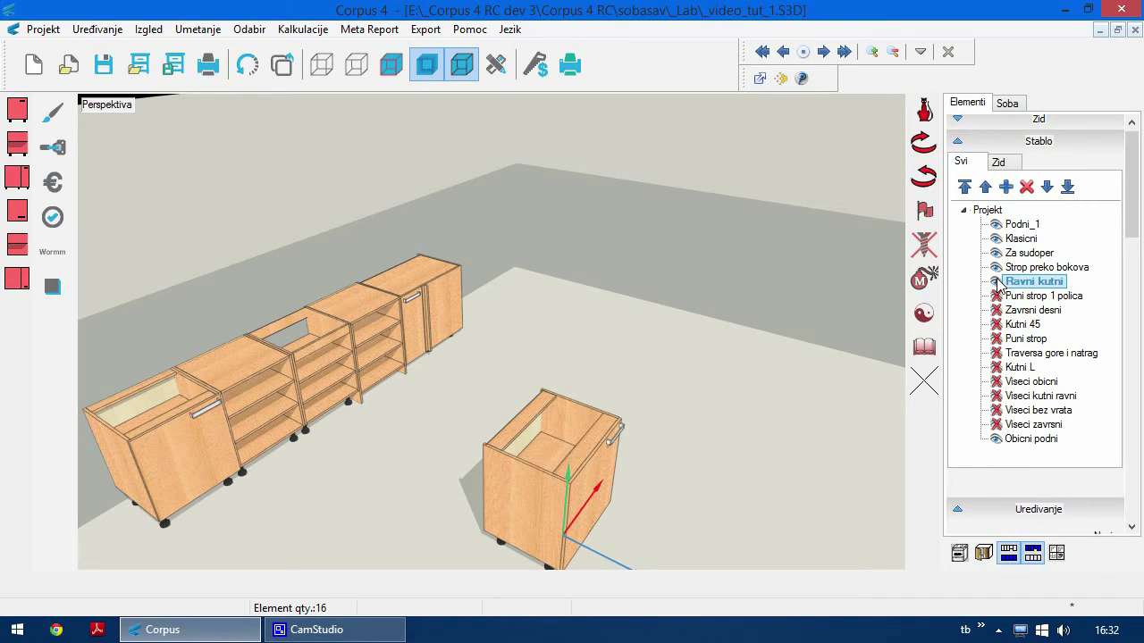
{"action": "left_click", "coordinate": [1000, 296]}
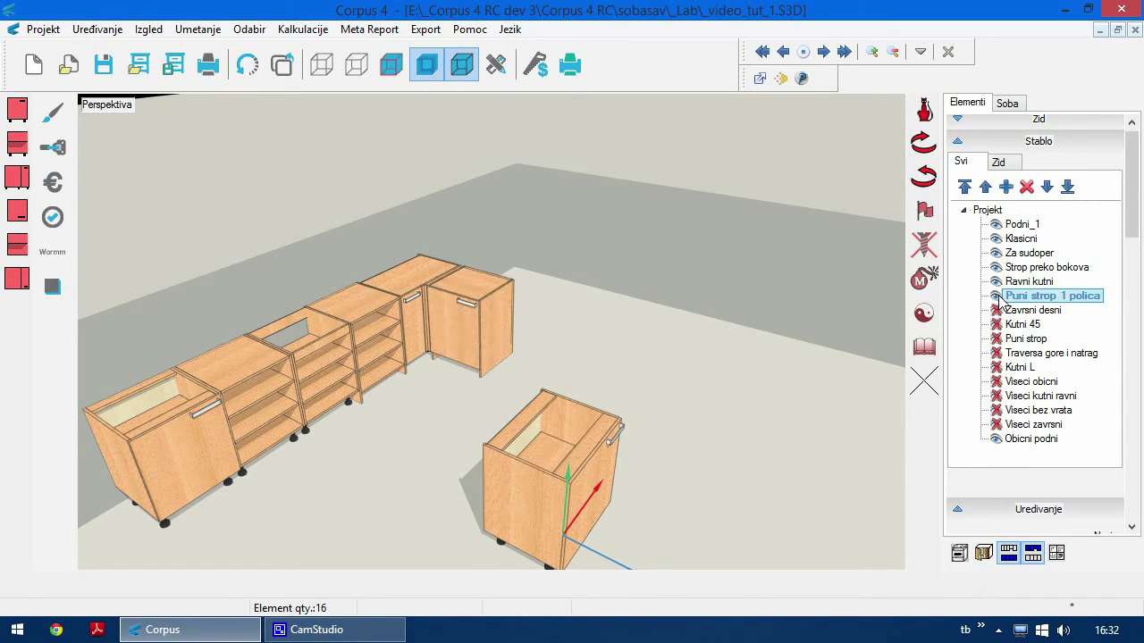
{"action": "left_click", "coordinate": [999, 311]}
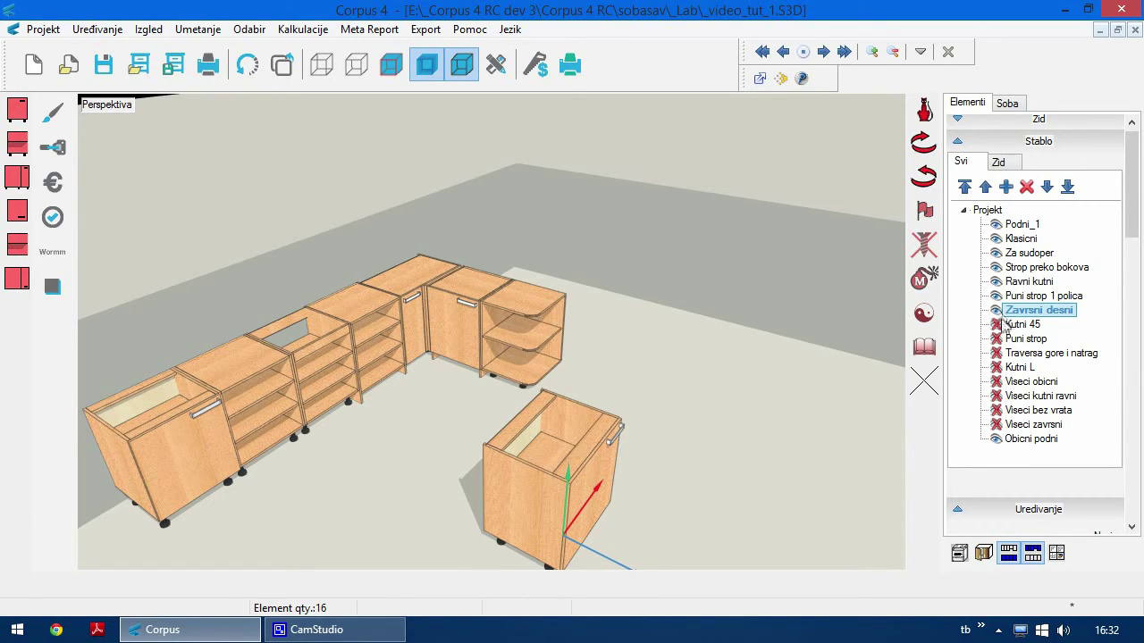
{"action": "left_click", "coordinate": [998, 326]}
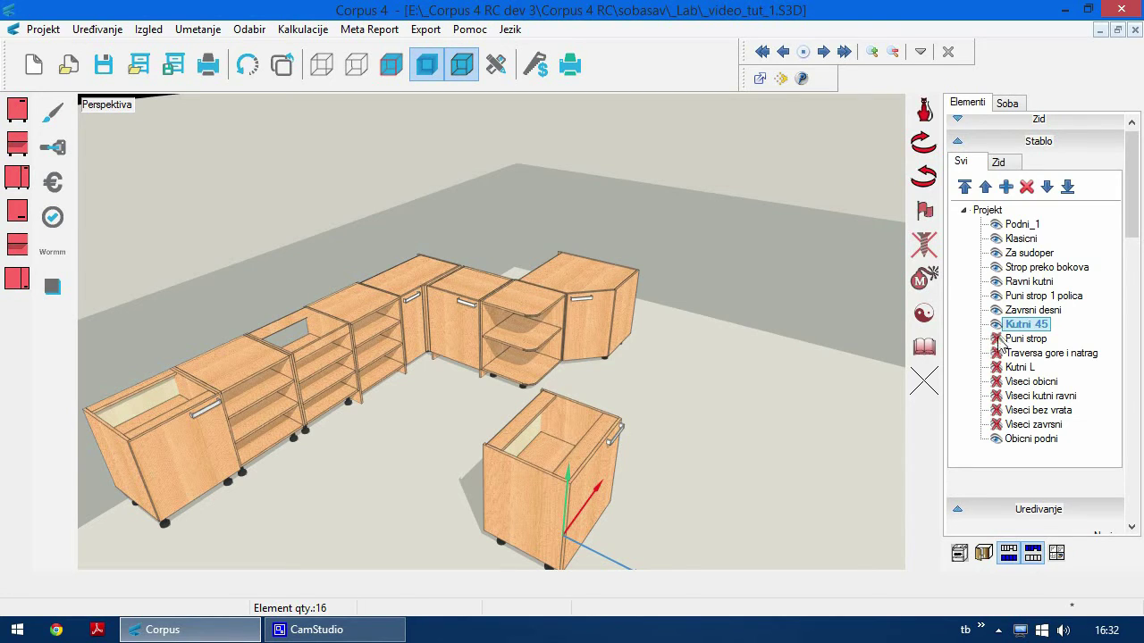
{"action": "left_click", "coordinate": [998, 340]}
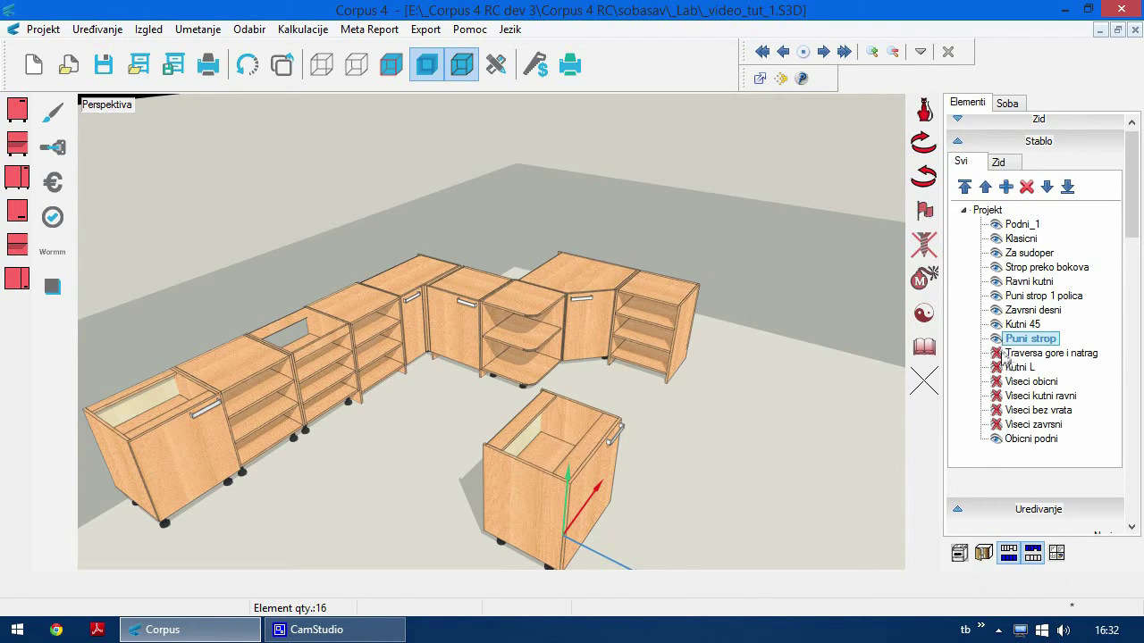
{"action": "left_click", "coordinate": [998, 354]}
{"action": "left_click", "coordinate": [999, 368]}
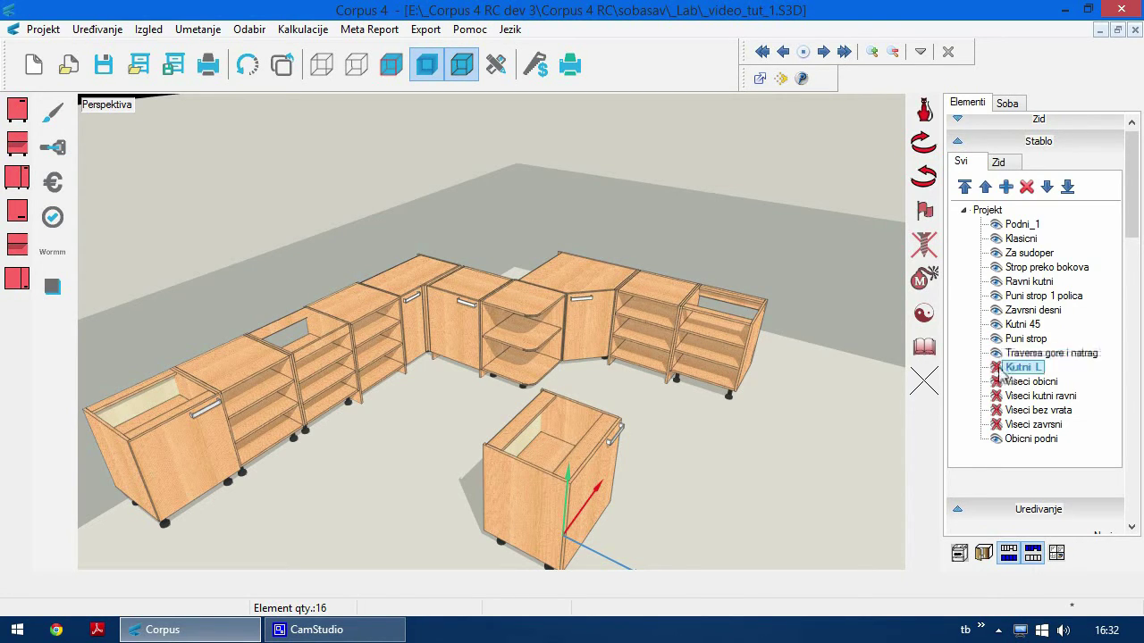
- Unhide the four wall cabinets: Viseci obicni, Viseci kutni ravni, Viseci bez vrata and Viseci zavrsni
{"action": "left_click", "coordinate": [998, 382]}
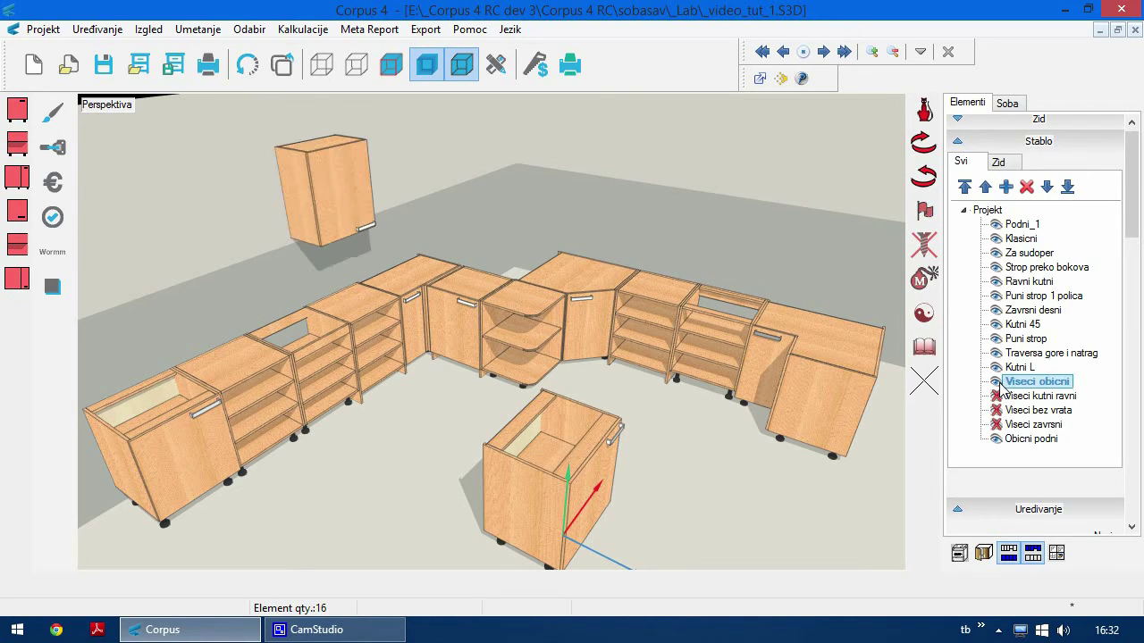
{"action": "left_click", "coordinate": [997, 396]}
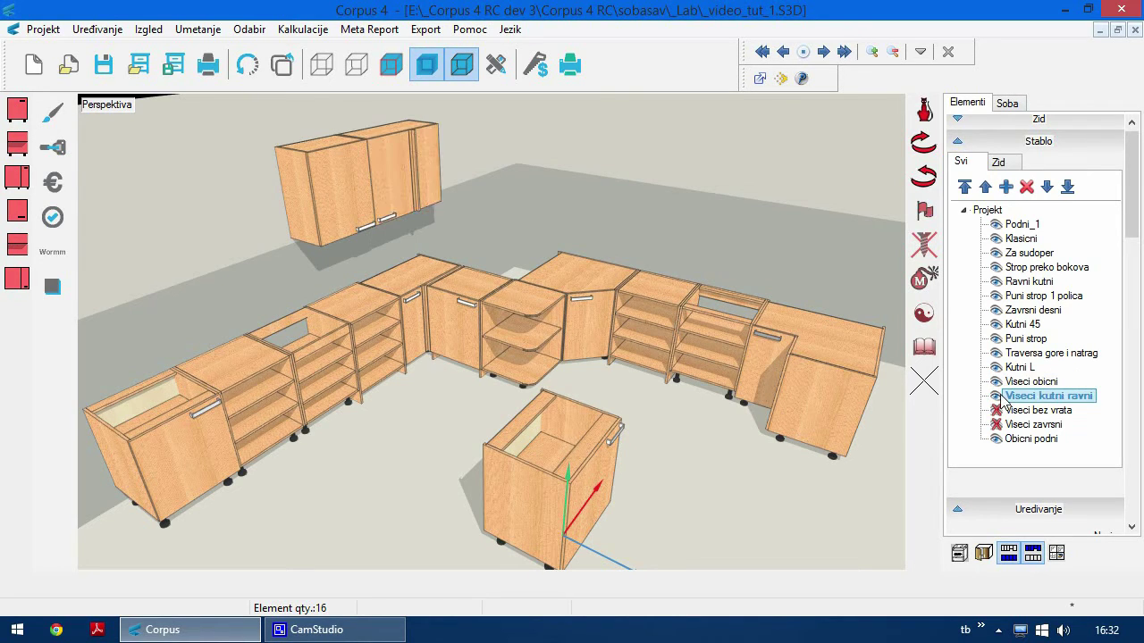
{"action": "left_click", "coordinate": [997, 411]}
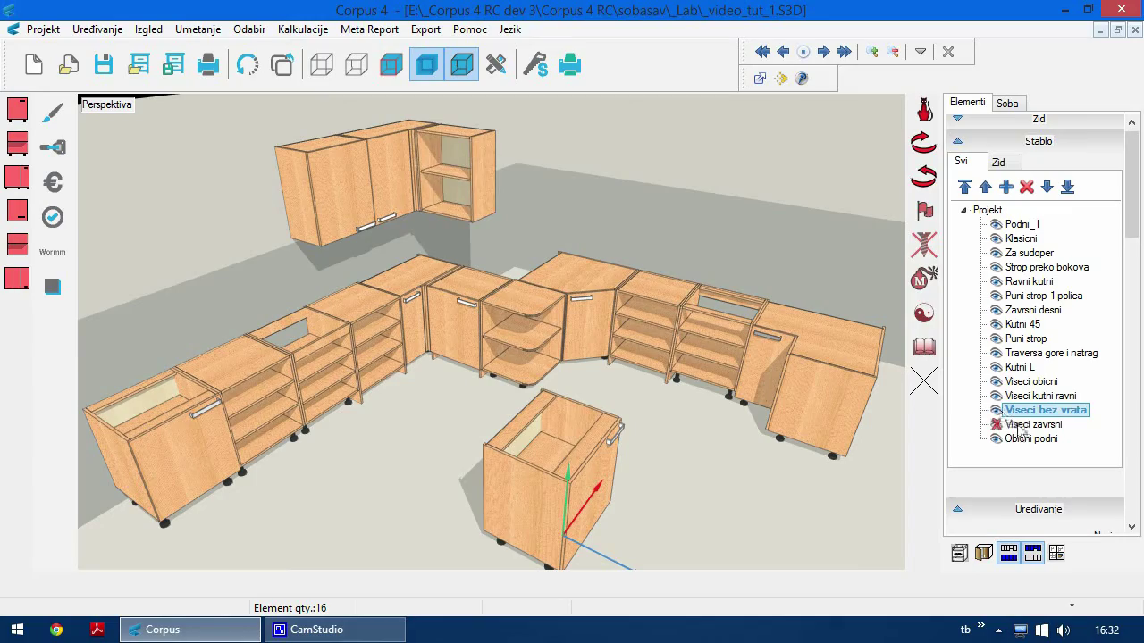
{"action": "left_click", "coordinate": [997, 425]}
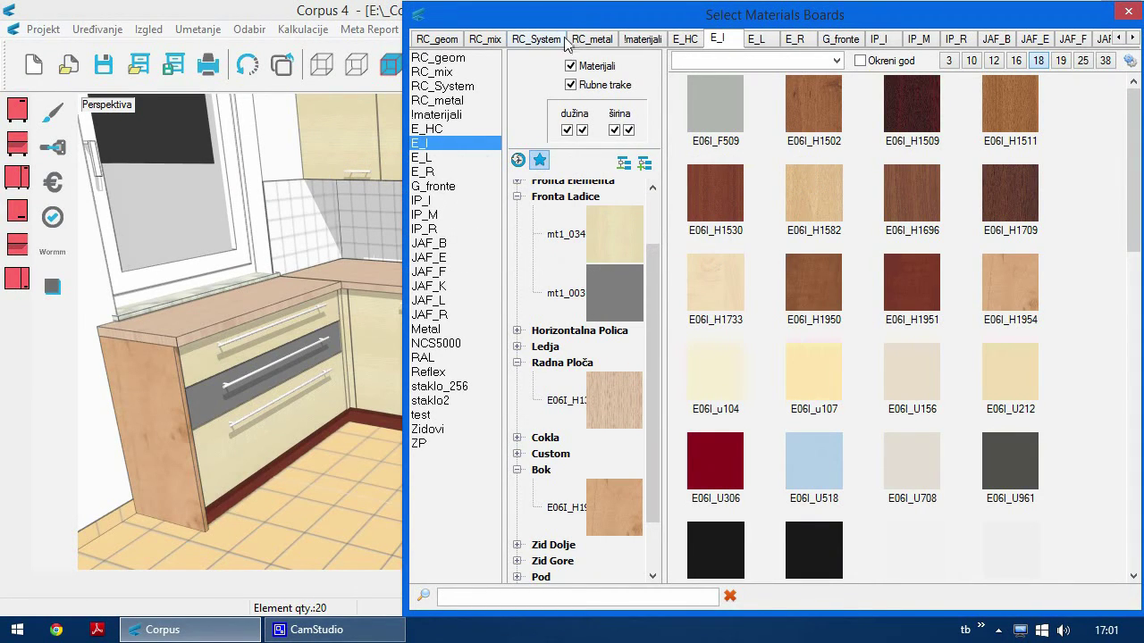
- Apply material E06I_H1951 to the side panels (Bok) and its 38 mm version to the worktop (Radna Ploča)
{"action": "left_click", "coordinate": [908, 287]}
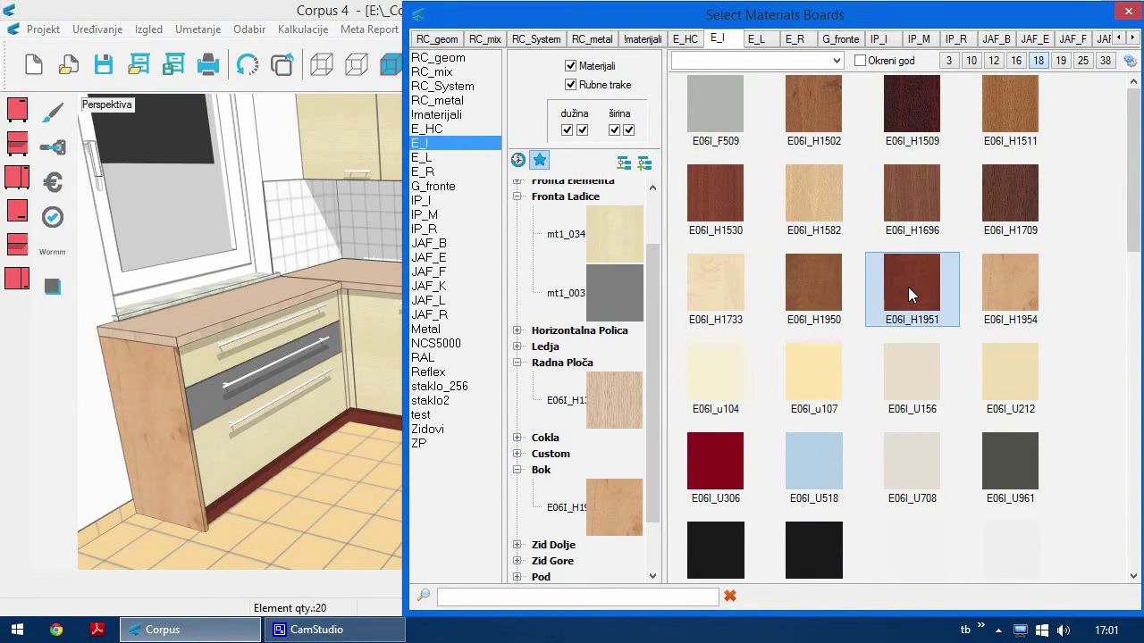
{"action": "left_click_drag", "start_coordinate": [908, 287], "coordinate": [612, 507]}
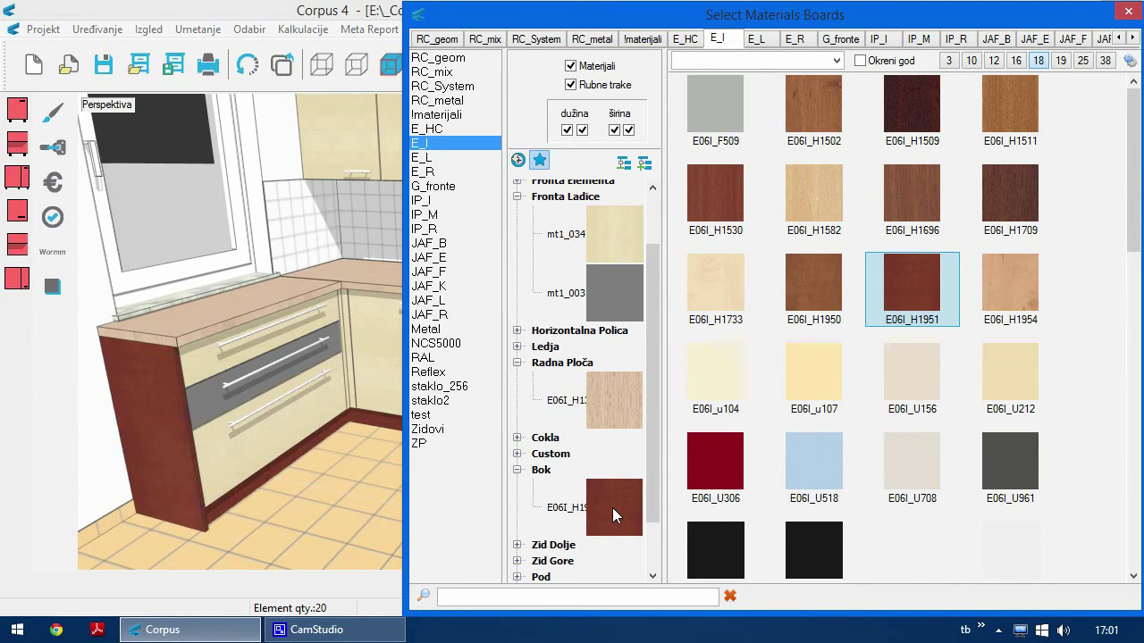
{"action": "left_click", "coordinate": [1106, 62]}
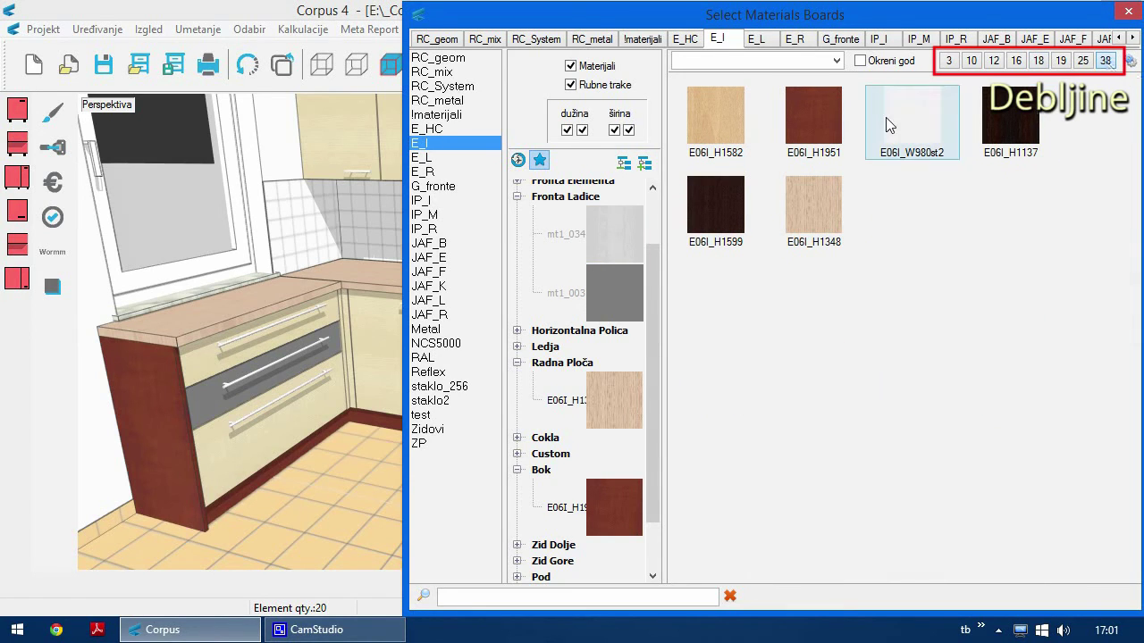
{"action": "left_click_drag", "start_coordinate": [785, 126], "coordinate": [606, 418]}
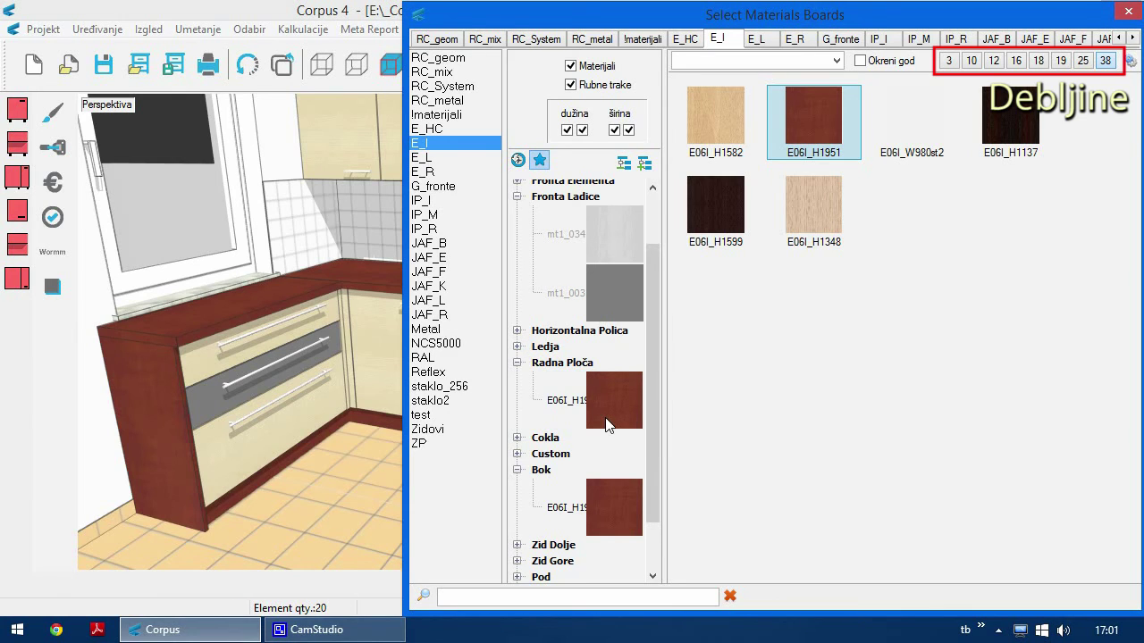
- Using 18 mm boards, replace the grey drawer front material with E06I_U961 and the light one (mt1_034) with E06I_U156
{"action": "left_click", "coordinate": [1038, 60]}
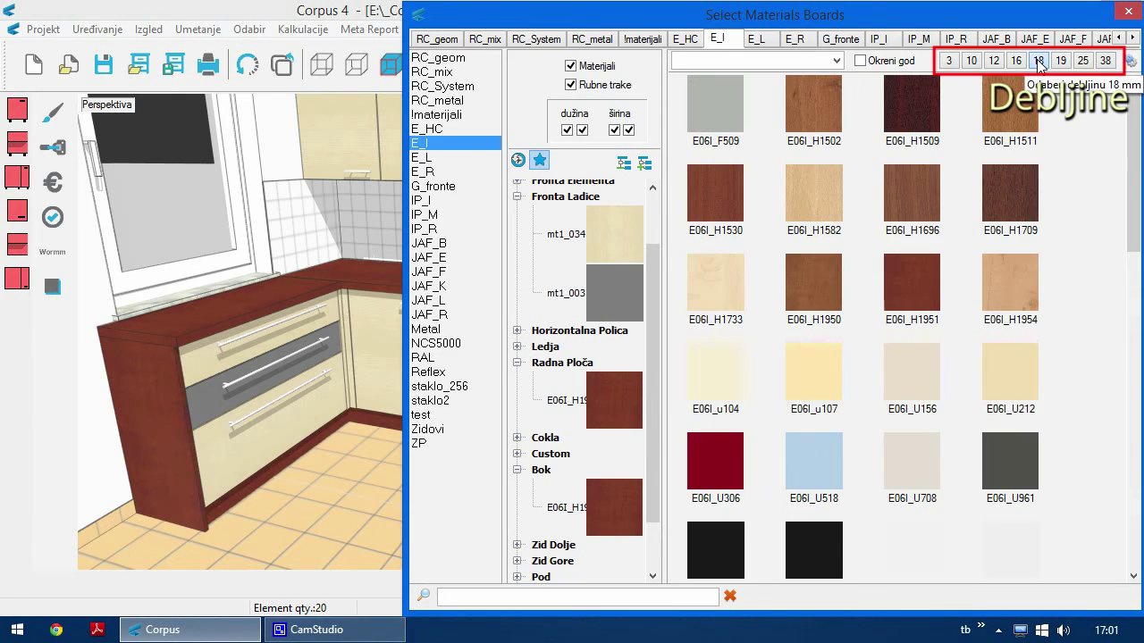
{"action": "left_click_drag", "start_coordinate": [1016, 463], "coordinate": [615, 292]}
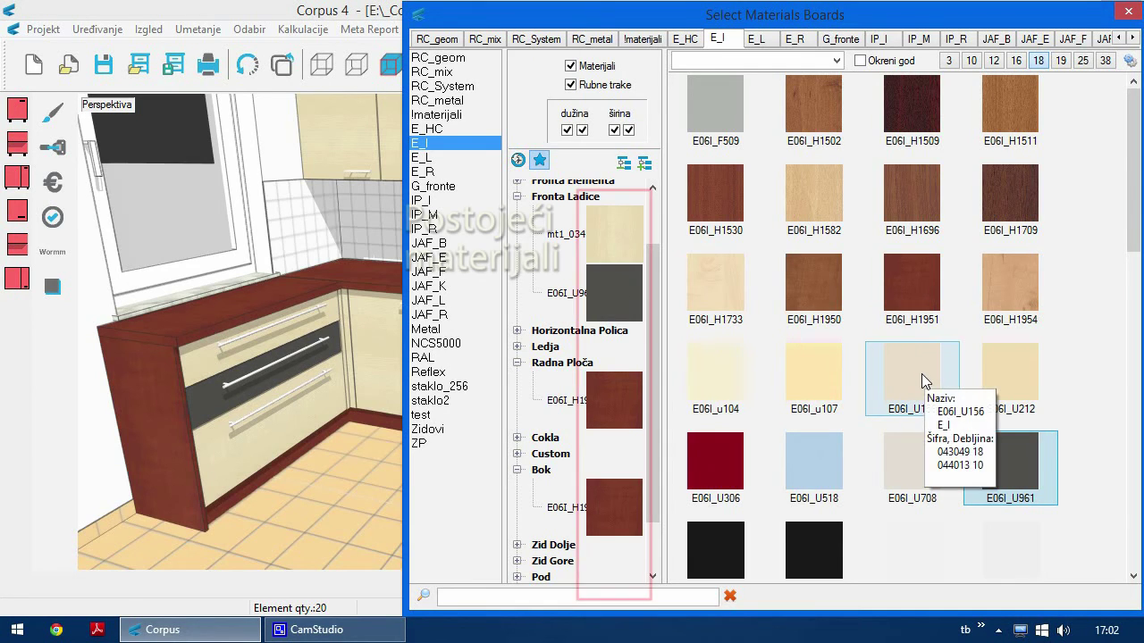
{"action": "left_click_drag", "start_coordinate": [921, 374], "coordinate": [628, 235]}
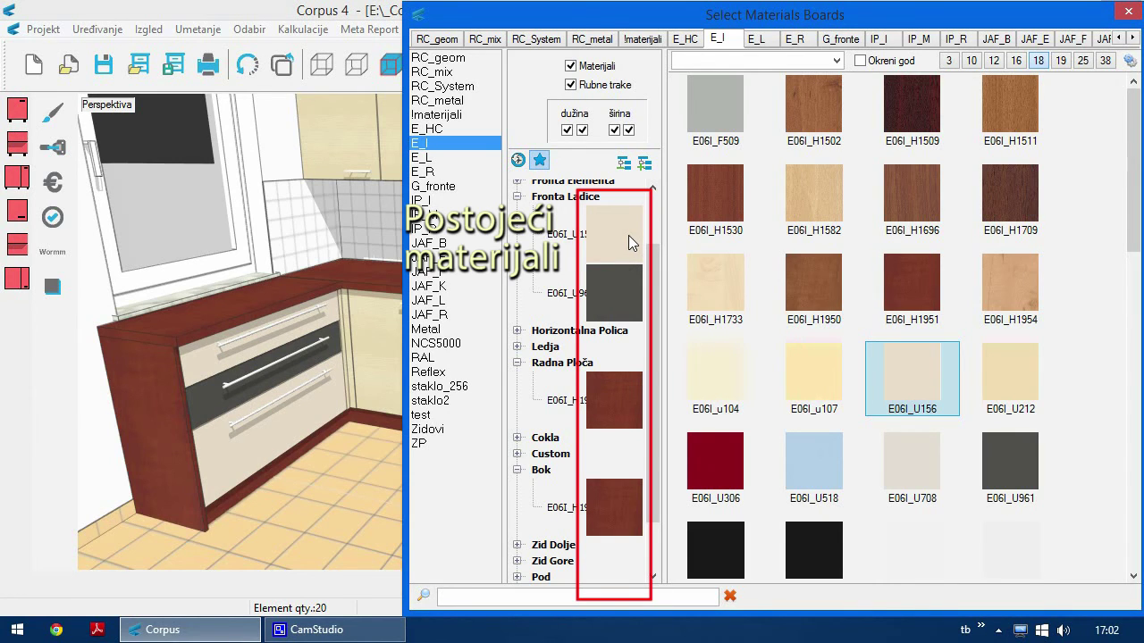
- Replace the cabinet front material (Fronta Elementa) with 18 mm E06I_U156
{"action": "left_click_drag", "start_coordinate": [656, 261], "coordinate": [656, 229]}
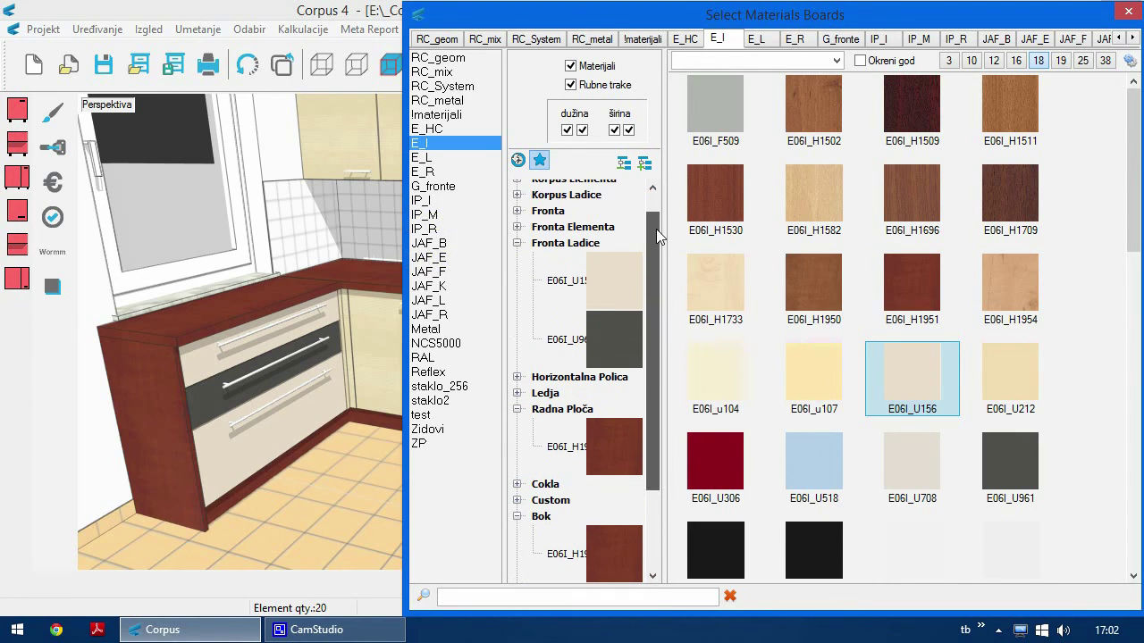
{"action": "left_click", "coordinate": [517, 227]}
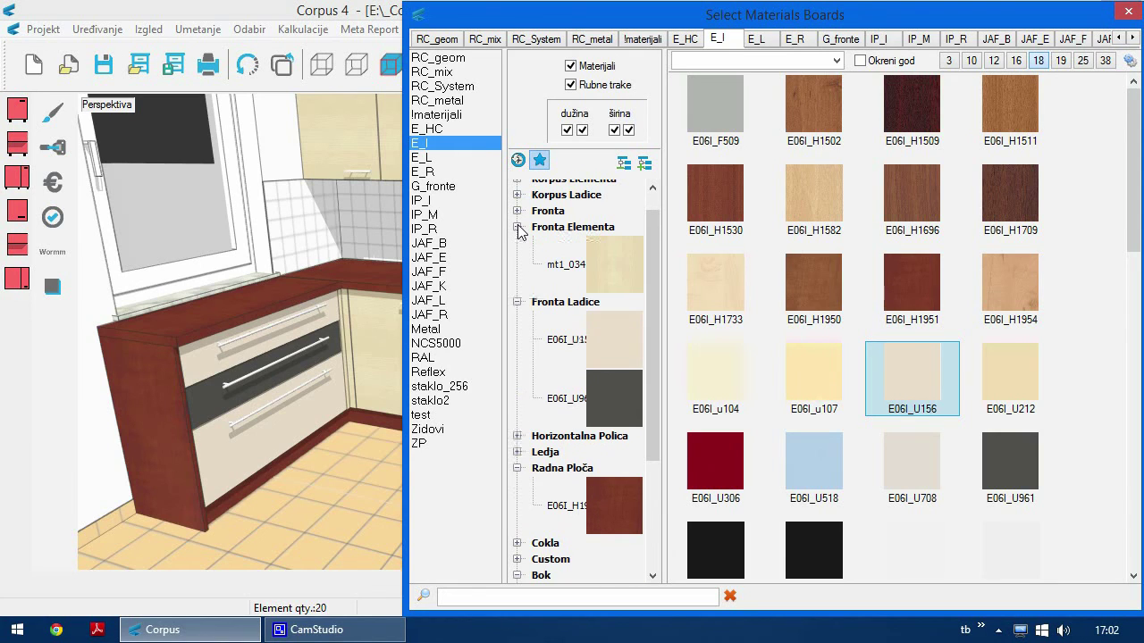
{"action": "left_click_drag", "start_coordinate": [936, 397], "coordinate": [628, 279]}
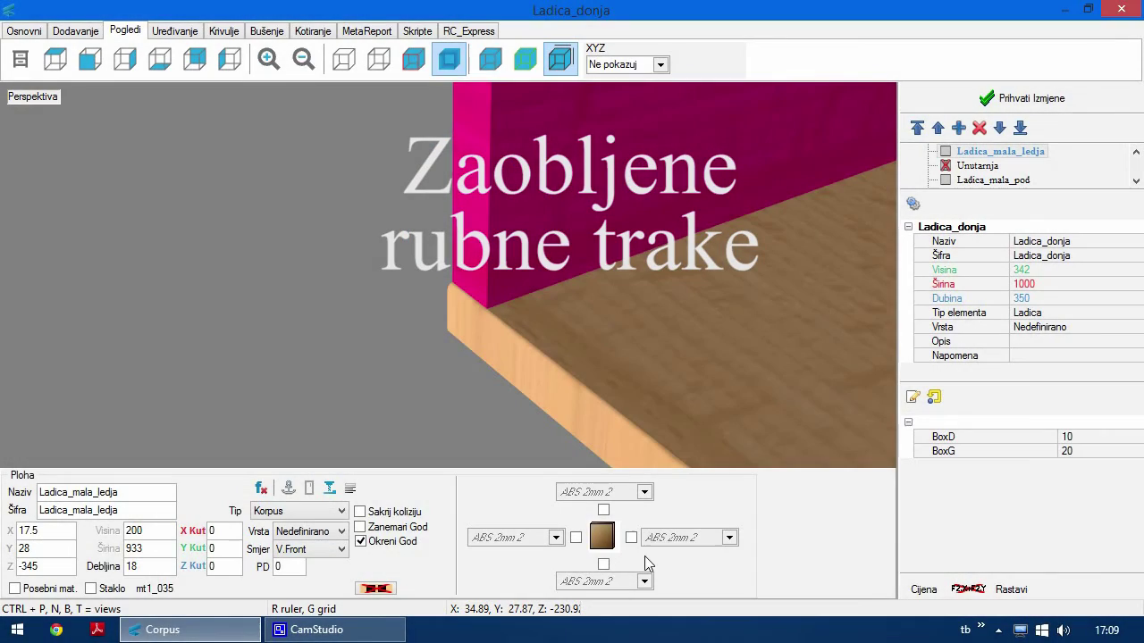
- Enable edge banding on the left edge of the drawer back Ladica_mala_ledja, set it to ABS 0.5 0.5, and deselect the panel
{"action": "left_click", "coordinate": [577, 538]}
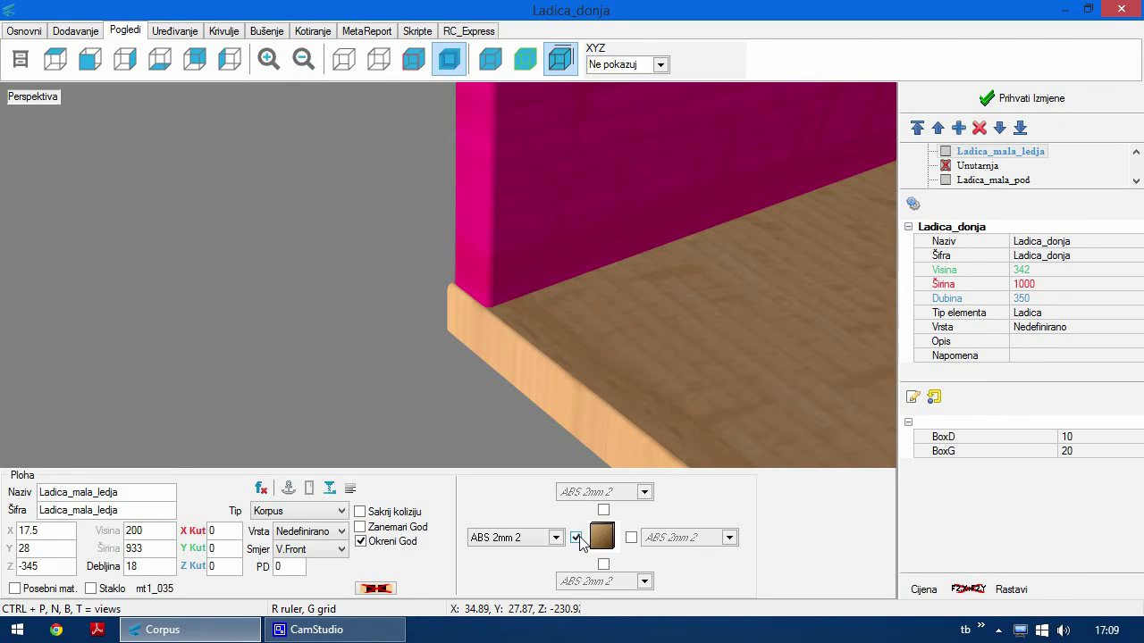
{"action": "left_click", "coordinate": [577, 538]}
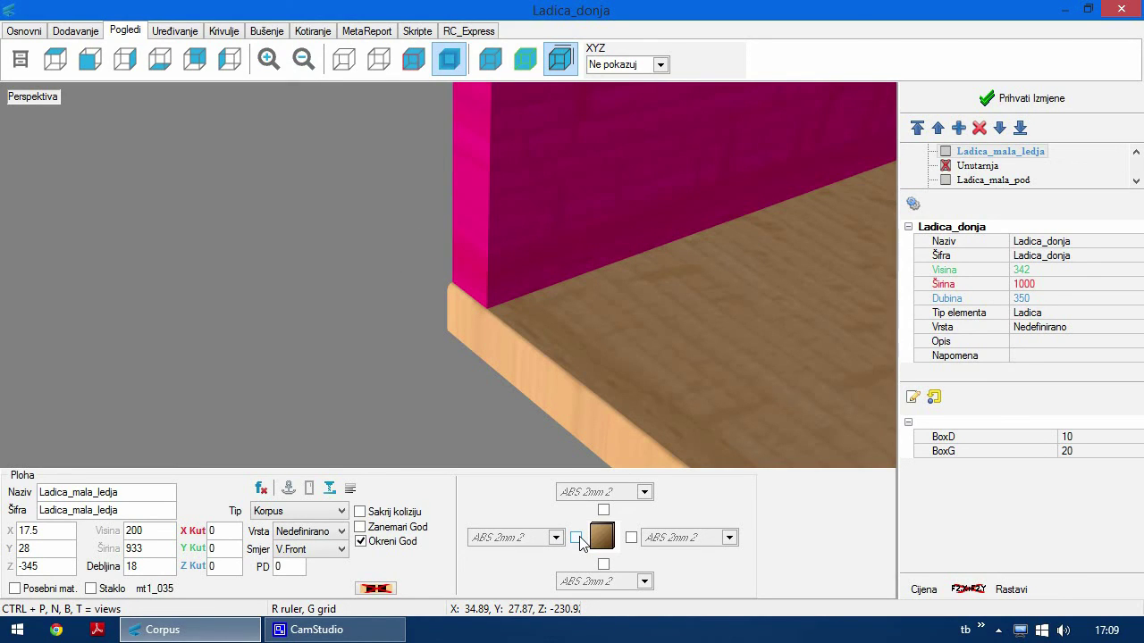
{"action": "left_click", "coordinate": [577, 538]}
{"action": "left_click", "coordinate": [556, 537]}
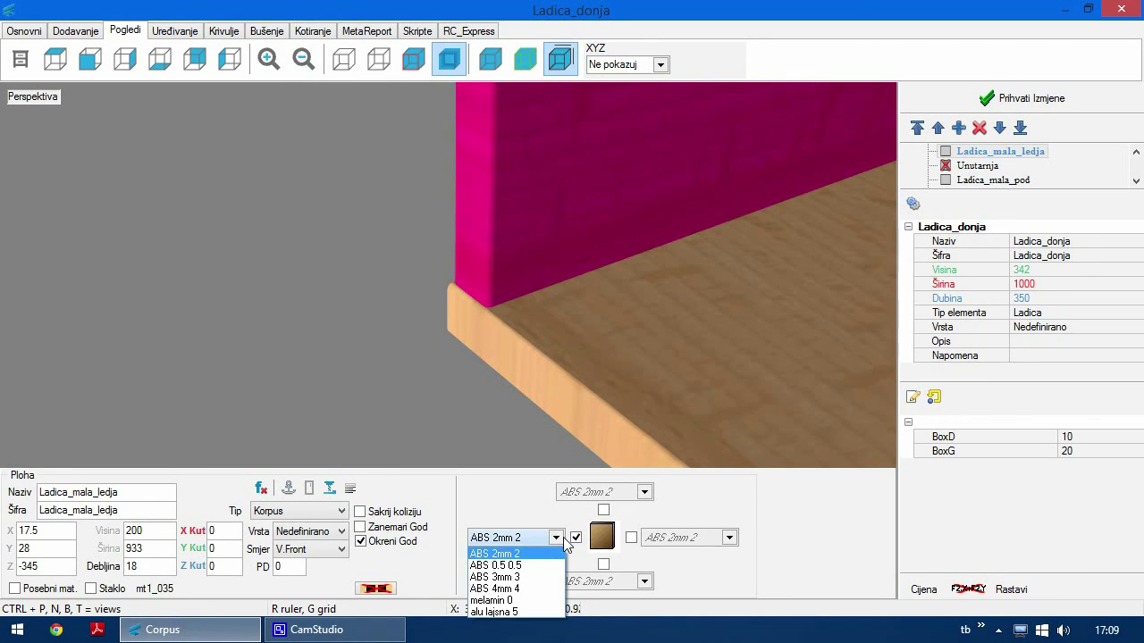
{"action": "left_click", "coordinate": [537, 566]}
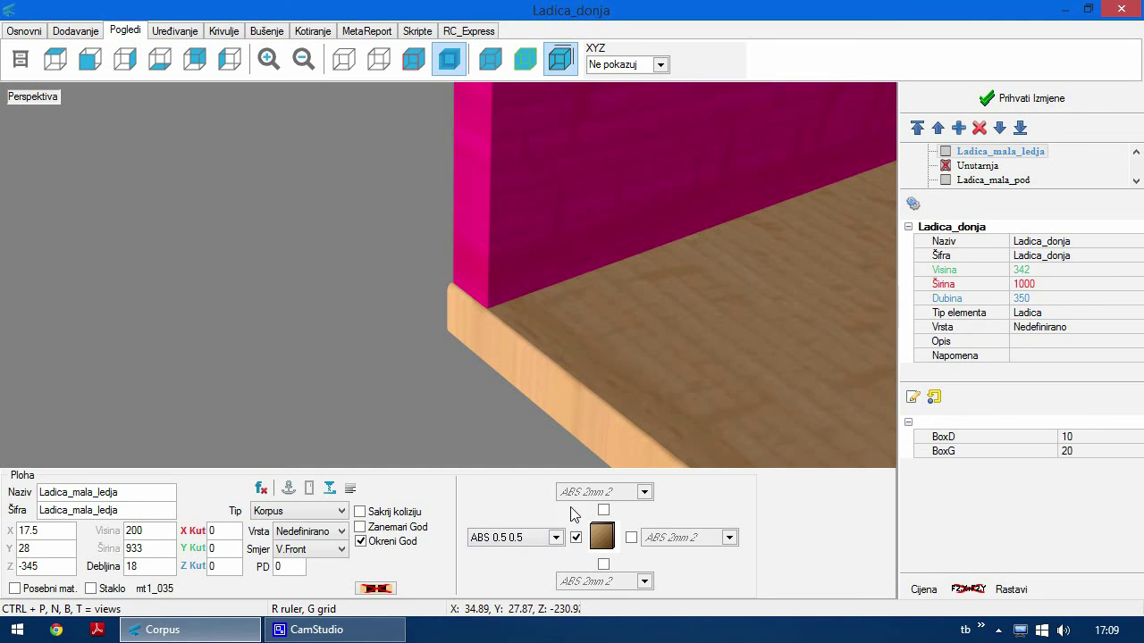
{"action": "left_click", "coordinate": [473, 413]}
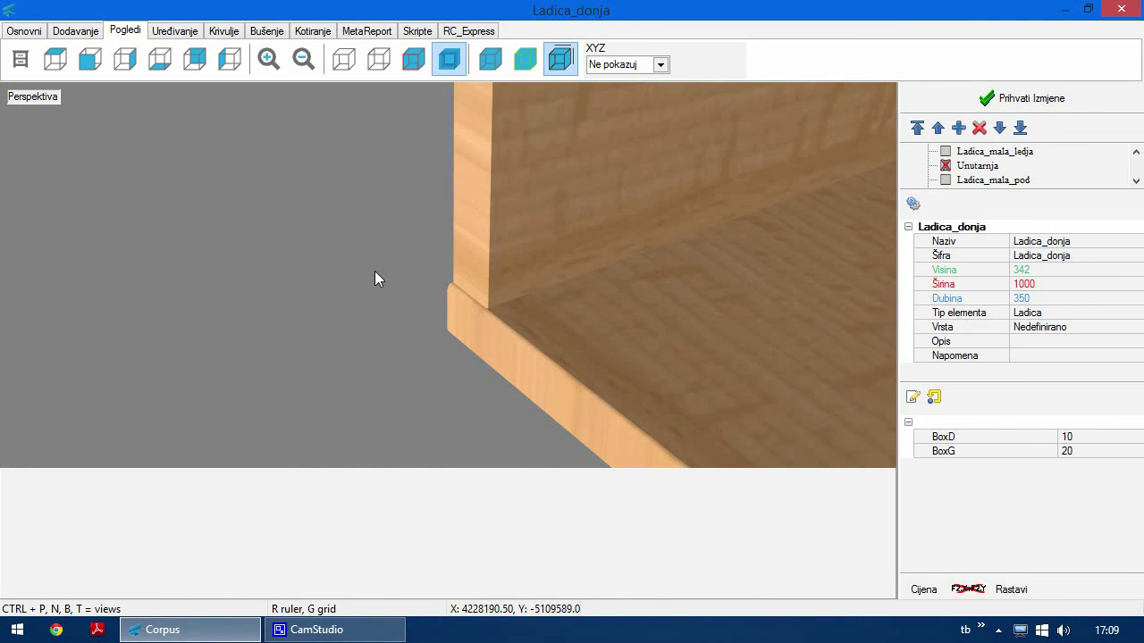